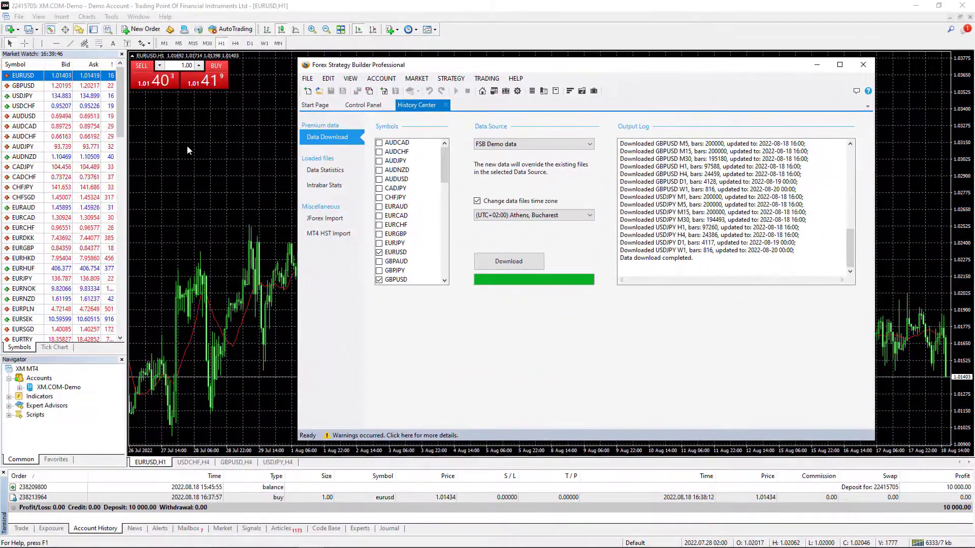
- Open the File menu in Forex Strategy Builder Professional
click(308, 80)
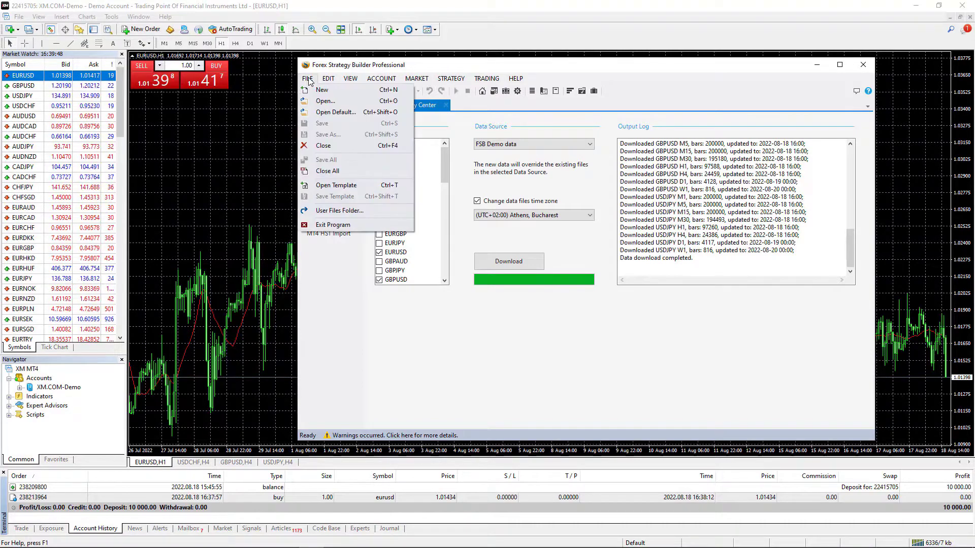
- Open the user files folder and copy the Data Export script file
click(349, 211)
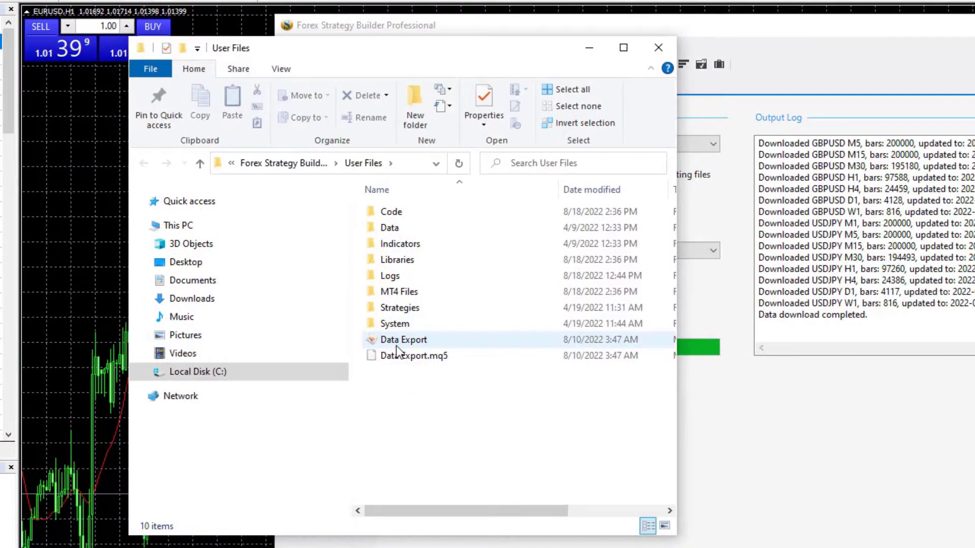
right_click(396, 340)
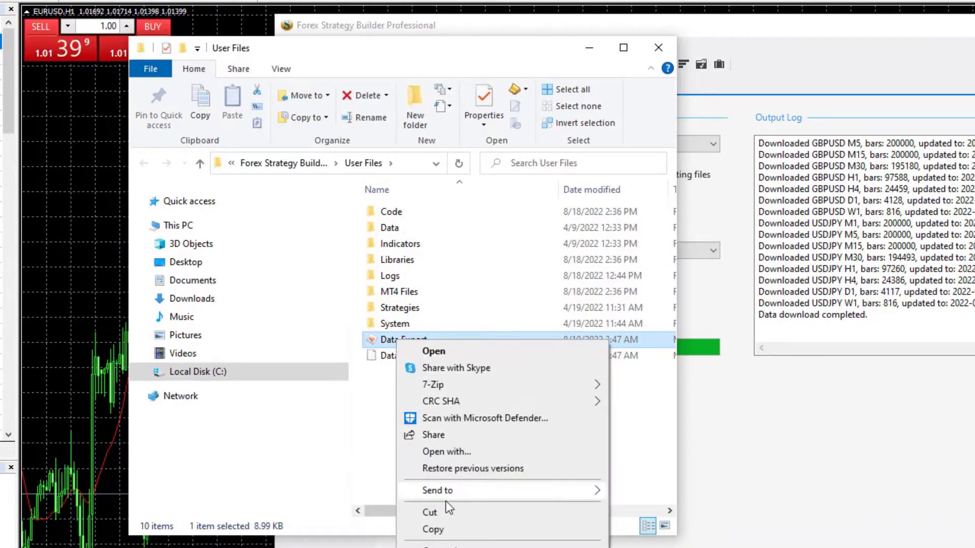
click(427, 528)
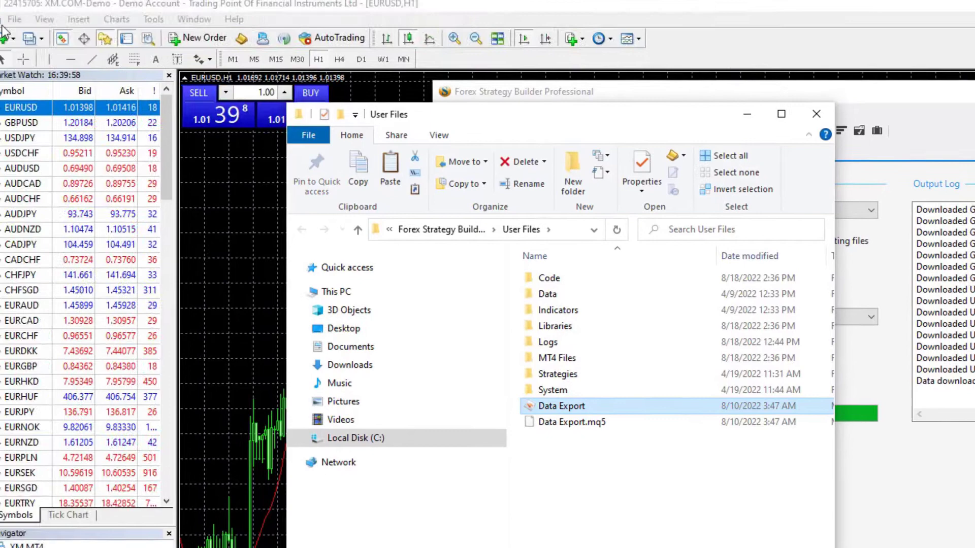
- Paste Data Export into the MQL4\Scripts folder of MetaTrader 4's data folder
click(28, 24)
click(85, 171)
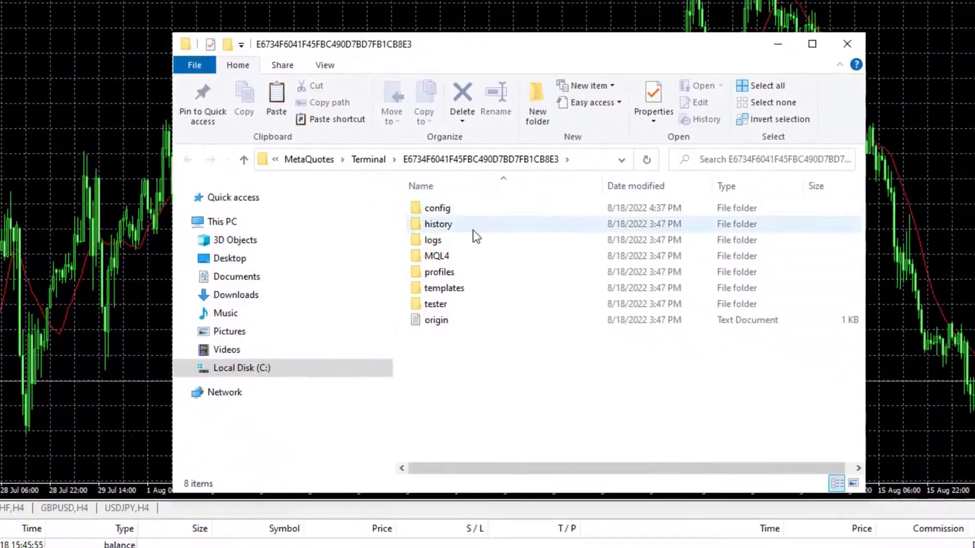
double_click(459, 255)
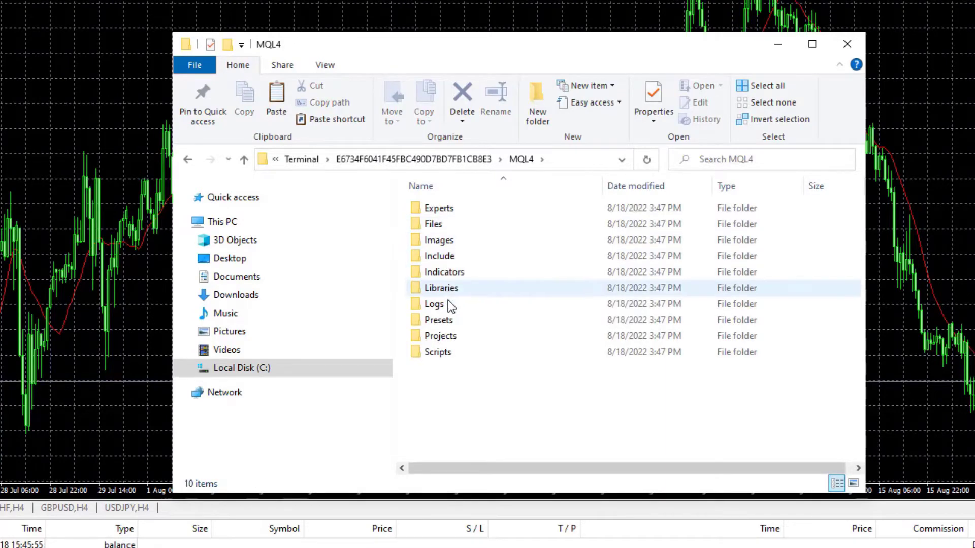
double_click(450, 352)
right_click(482, 310)
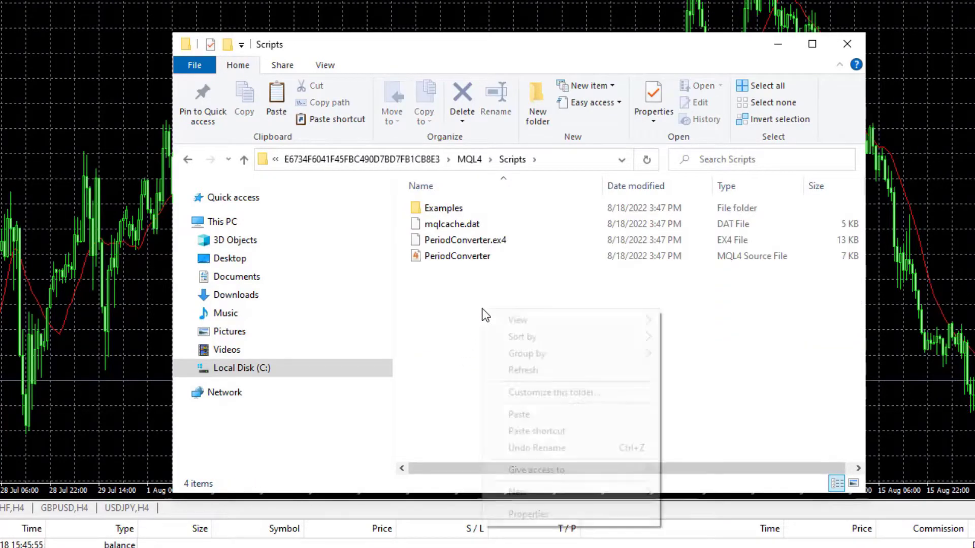
click(541, 415)
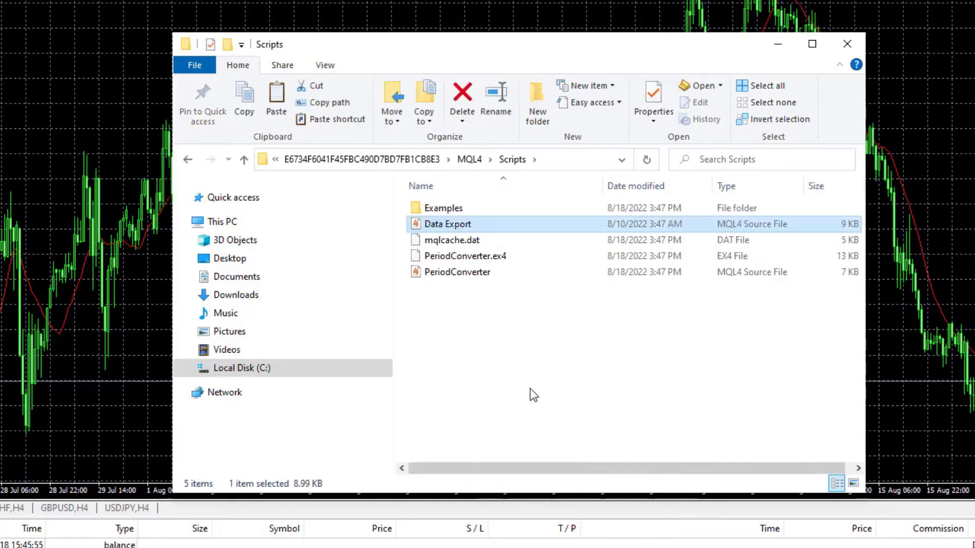
- Refresh and expand the Navigator's Scripts list to show Data Export, then zoom the chart out
click(847, 45)
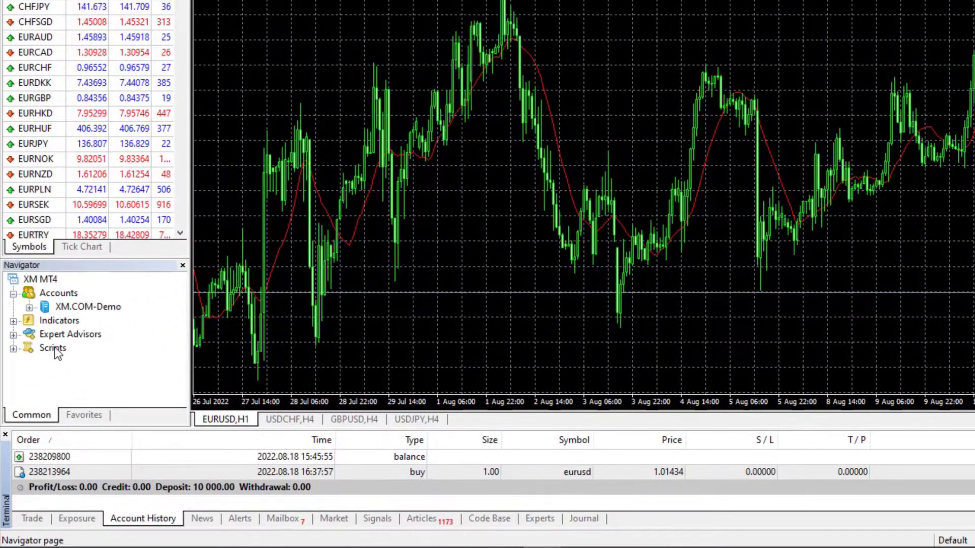
right_click(54, 349)
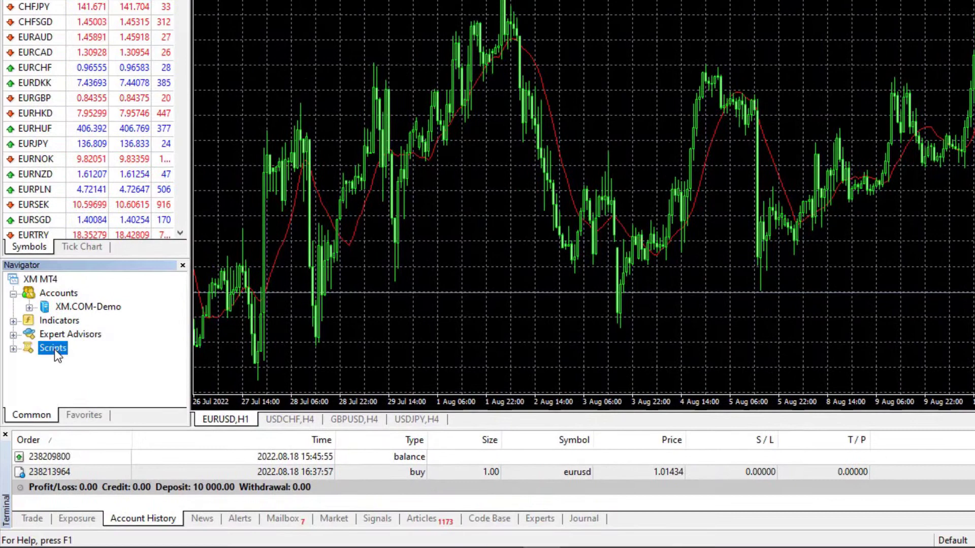
click(69, 410)
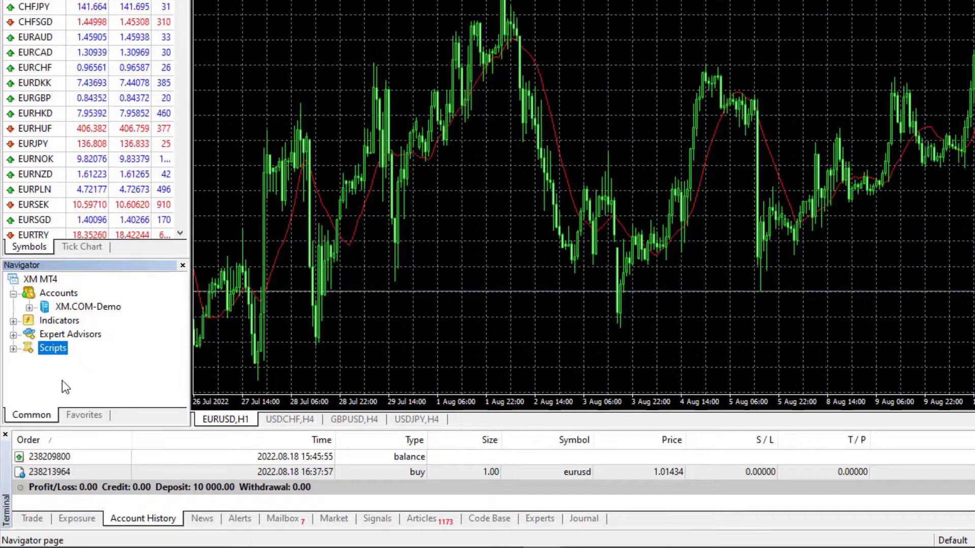
double_click(32, 352)
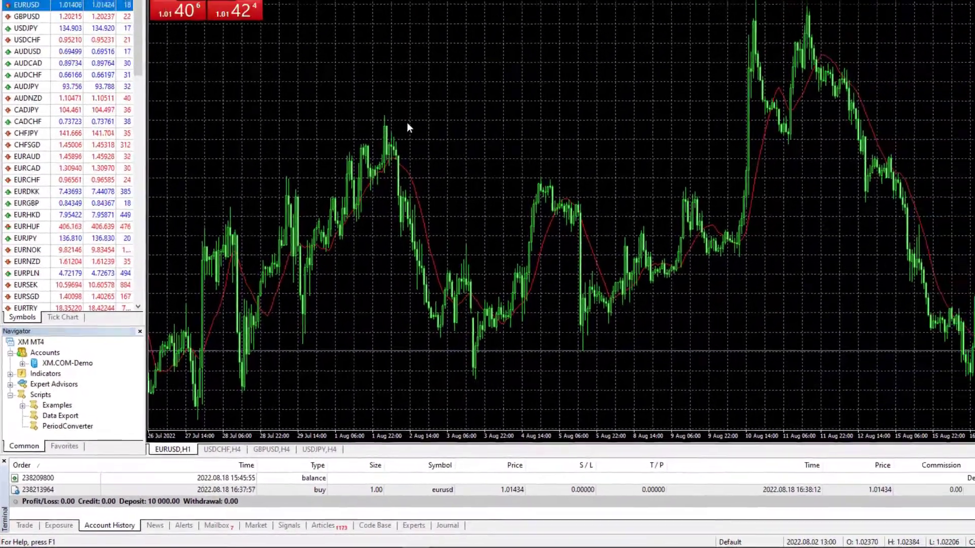
click(326, 29)
- Scroll the EURUSD H1 chart back to load history to late September 2017
click(326, 30)
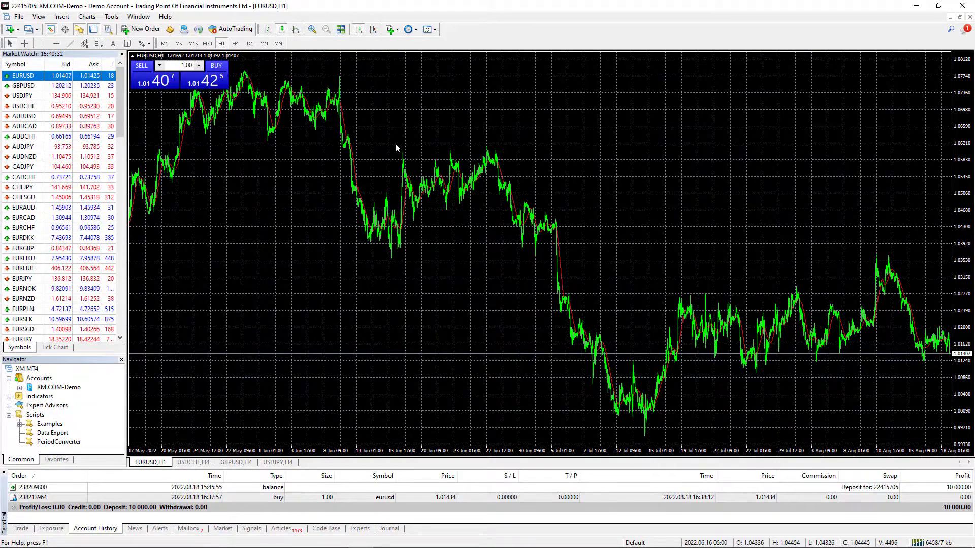
key(Home)
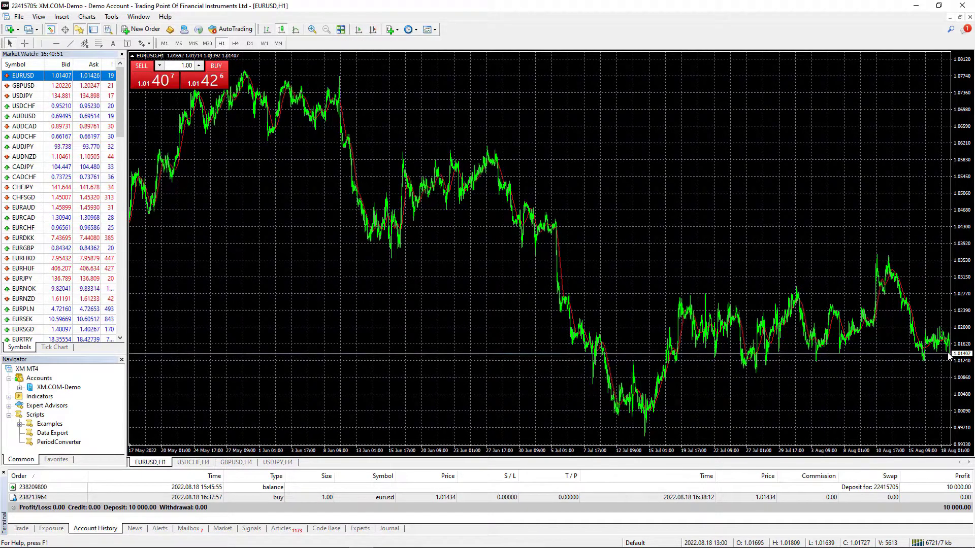
scroll(948, 355, up, 15)
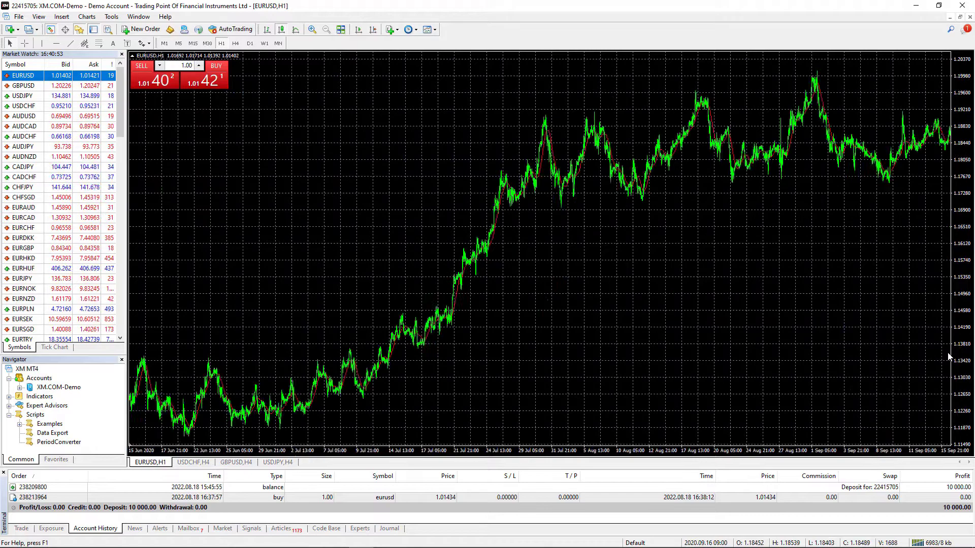
scroll(948, 356, up, 15)
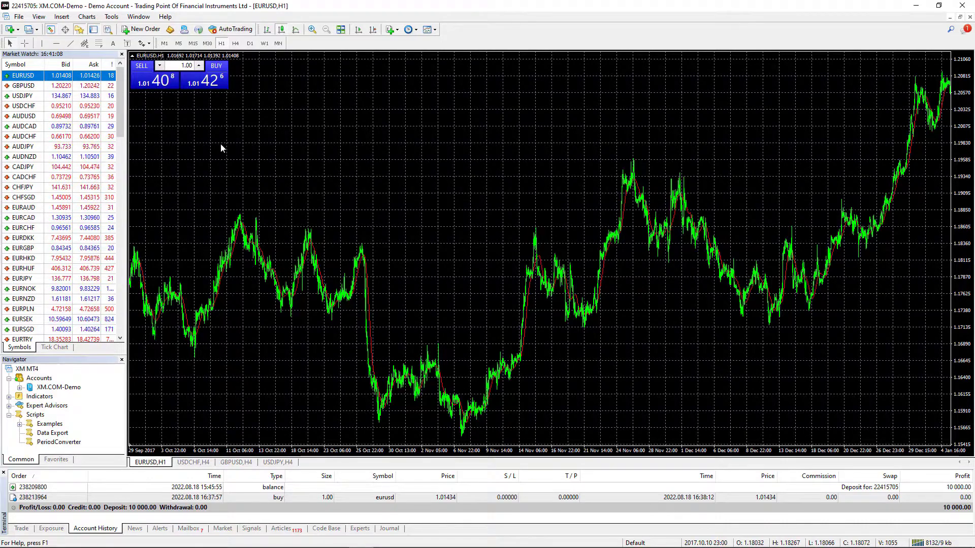
- Switch EURUSD to M30 and page back five times to load older history
click(207, 43)
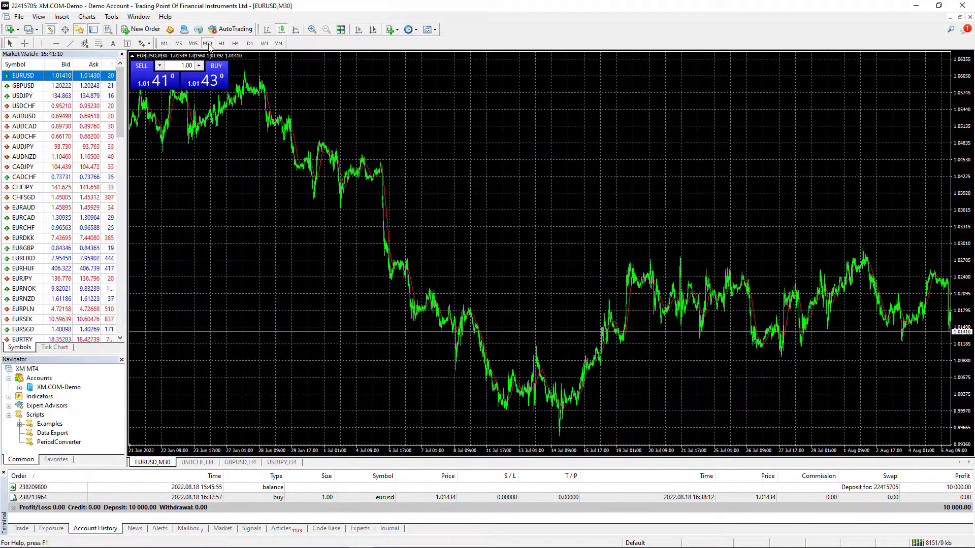
key(Page_Up)
key(Page_Up)
key(Page_Up)
key(Page_Up)
key(Page_Up)
key(Page_Up)
key(Page_Up)
key(Page_Up)
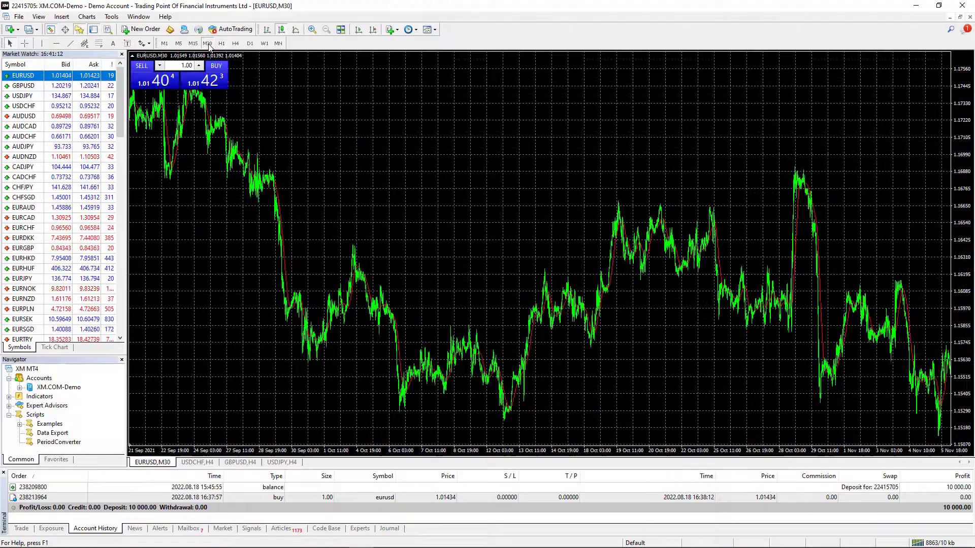
key(Page_Up)
key(Page_Up)
key(Page_Up)
key(Page_Up)
key(Page_Up)
key(Page_Up)
key(Page_Up)
key(Page_Up)
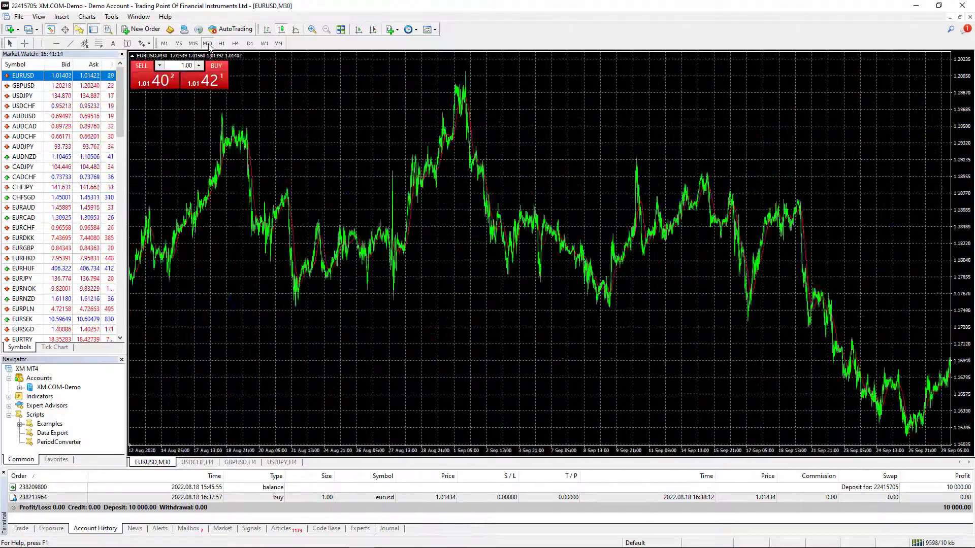
key(Page_Up)
key(Page_Up)
key(Page_Up)
key(Page_Up)
key(Page_Up)
key(Page_Up)
key(Page_Up)
key(Page_Up)
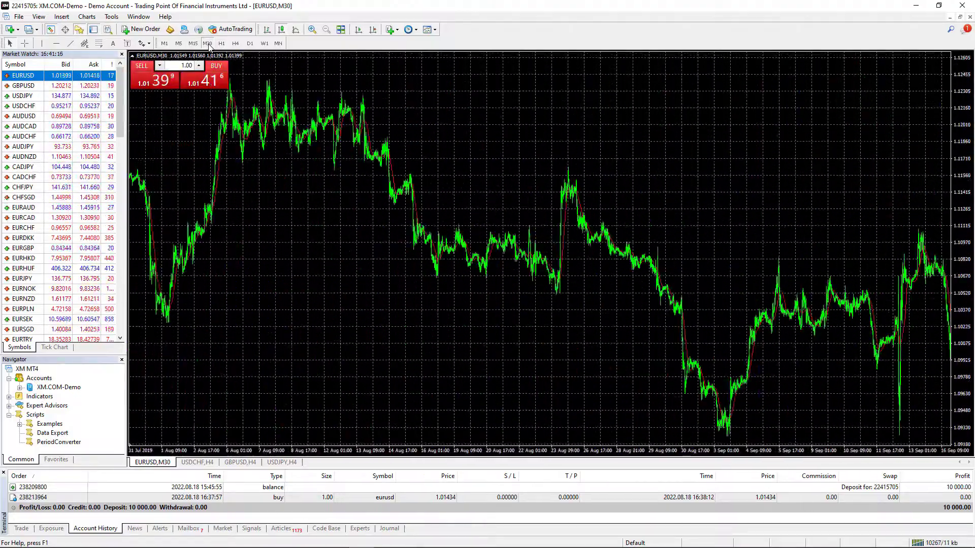
key(Page_Up)
key(Page_Up)
key(Page_Up)
key(Page_Up)
key(Page_Up)
key(Page_Up)
key(Page_Up)
key(Page_Up)
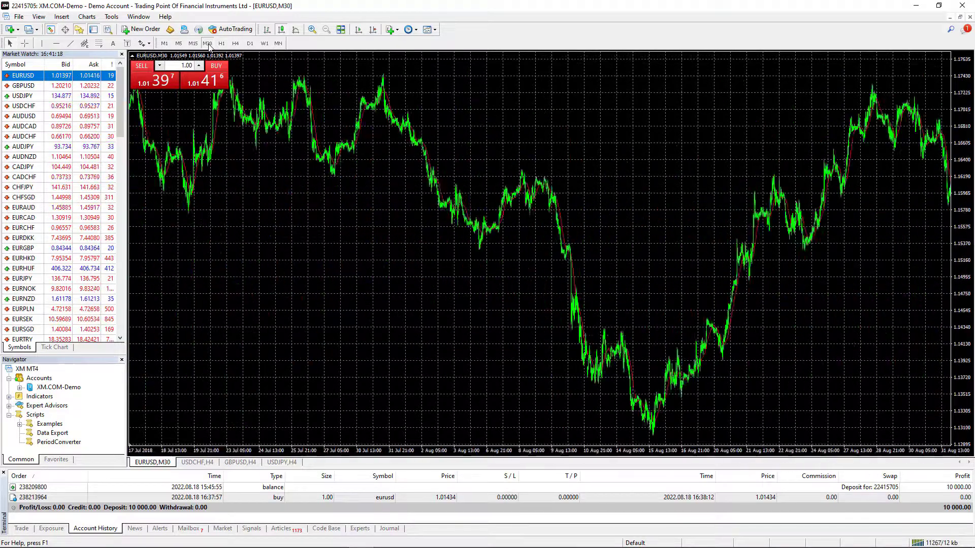
key(Page_Up)
key(Page_Up)
key(Page_Up)
key(Page_Up)
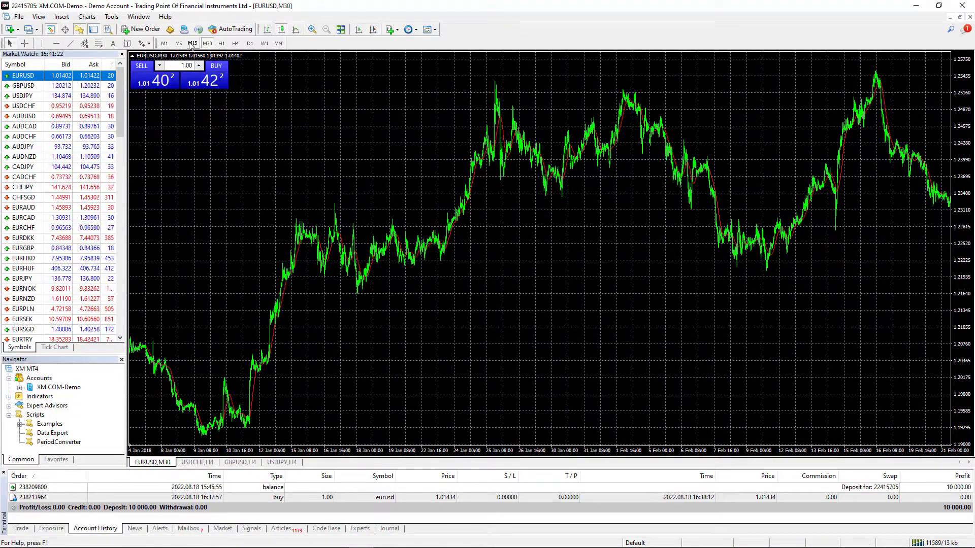
- Switch to M15 and page back six times to load older history
click(192, 43)
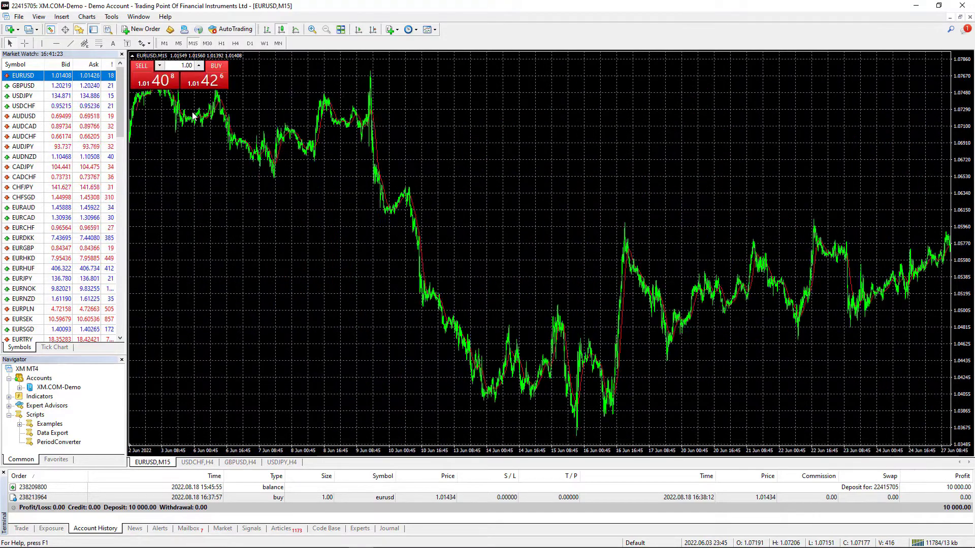
key(Page_Up)
key(Page_Up)
key(Page_Up)
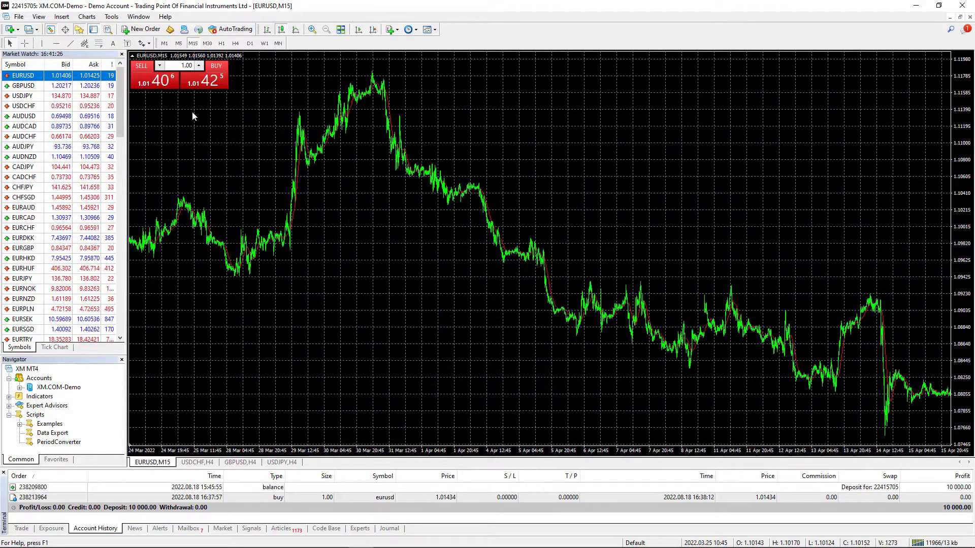
key(Page_Up)
key(Page_Up)
key(Page_Up)
key(Page_Up)
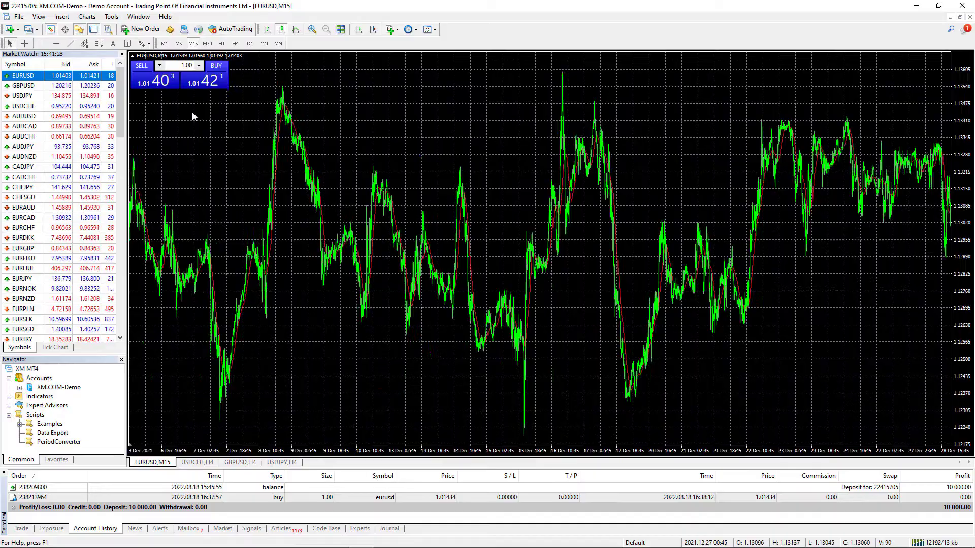
key(Page_Up)
key(Page_Up)
key(Page_Up)
key(Page_Up)
key(Page_Up)
key(Page_Up)
key(Page_Up)
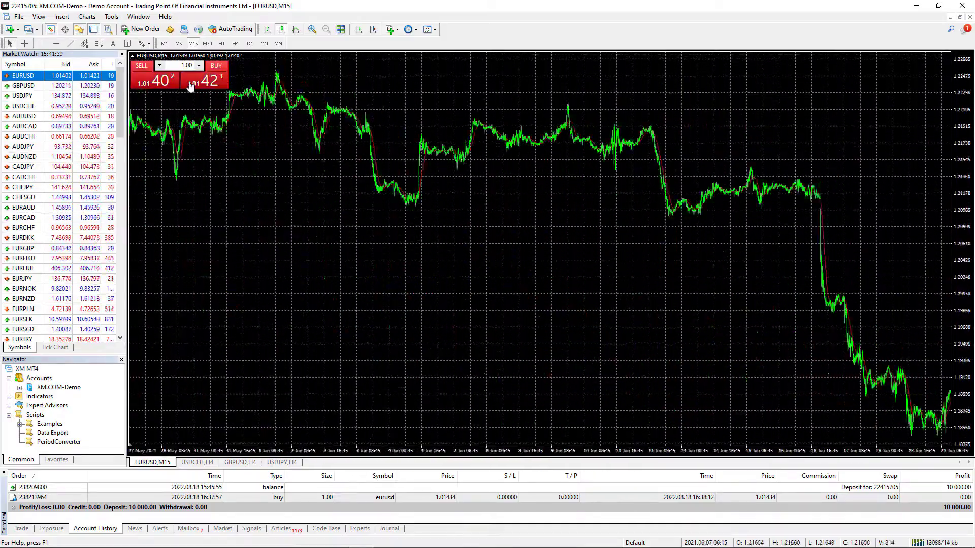
key(Page_Up)
key(Page_Up)
key(Page_Up)
key(Page_Up)
key(Page_Up)
key(Page_Up)
key(Page_Up)
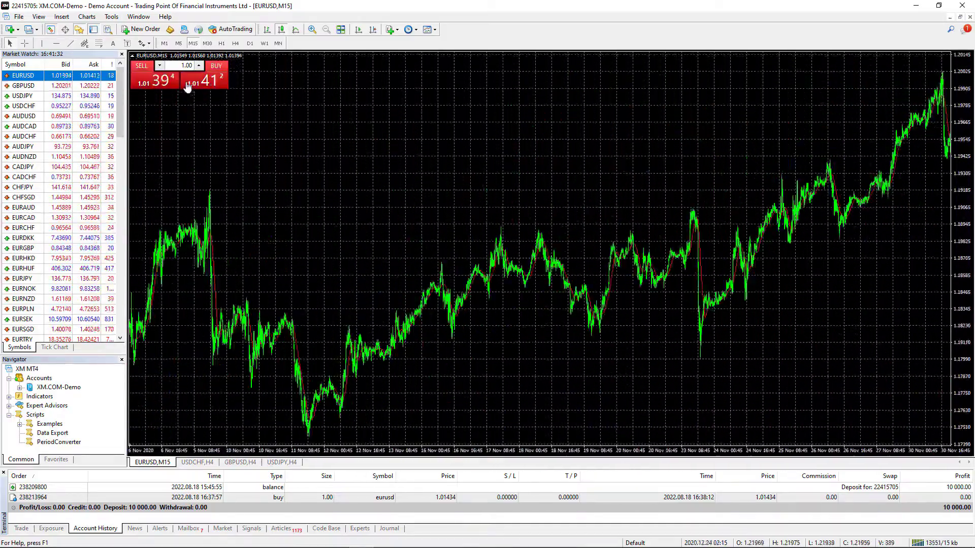
key(Page_Up)
key(Page_Up)
key(Page_Up)
key(Page_Up)
key(Page_Up)
key(Page_Up)
key(Page_Up)
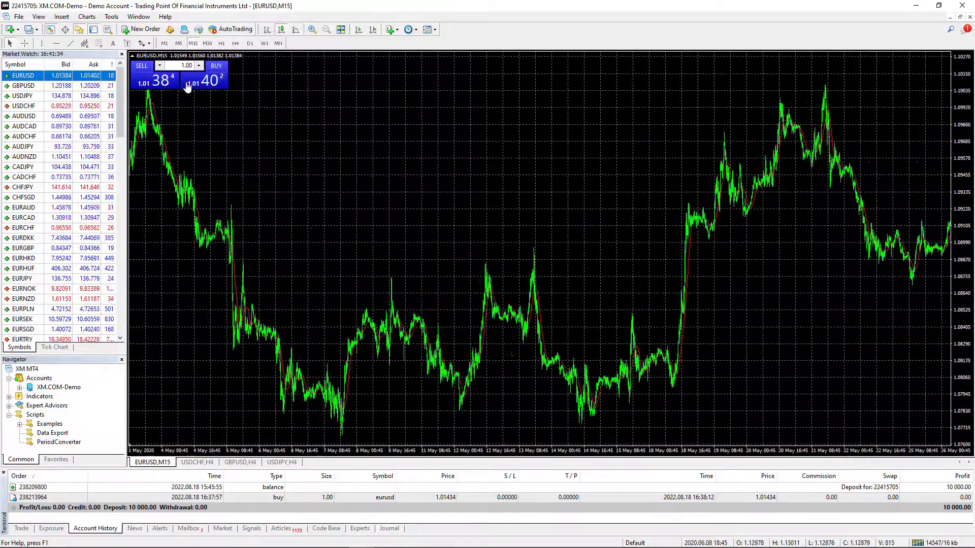
key(Page_Up)
key(Page_Up)
key(Page_Up)
key(Page_Up)
key(Page_Up)
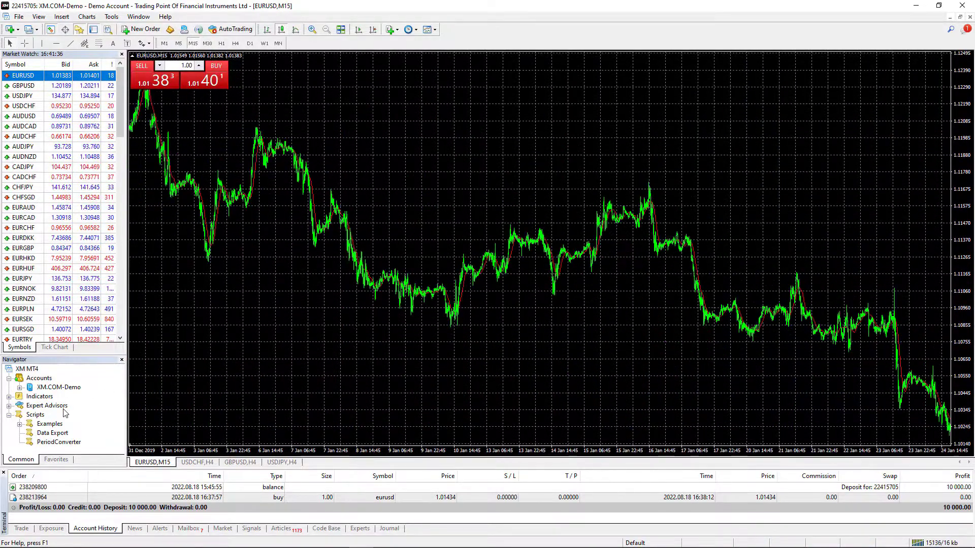
- Load older history on M5 and M1 by paging back on each
click(178, 43)
key(Page_Up)
key(Page_Up)
key(Page_Up)
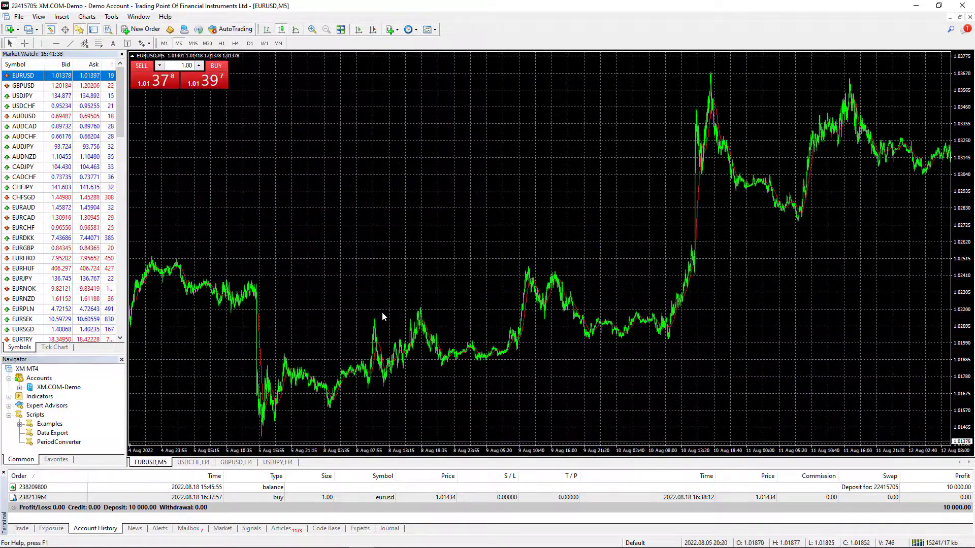
key(Page_Up)
key(Page_Up)
key(Page_Up)
key(Page_Up)
key(Page_Up)
key(Page_Up)
key(Page_Up)
key(Page_Up)
key(Page_Up)
key(Page_Up)
key(Page_Up)
key(Page_Up)
key(Page_Up)
key(Page_Up)
key(Page_Up)
key(Page_Up)
key(Page_Up)
key(Page_Up)
key(Page_Up)
key(Page_Up)
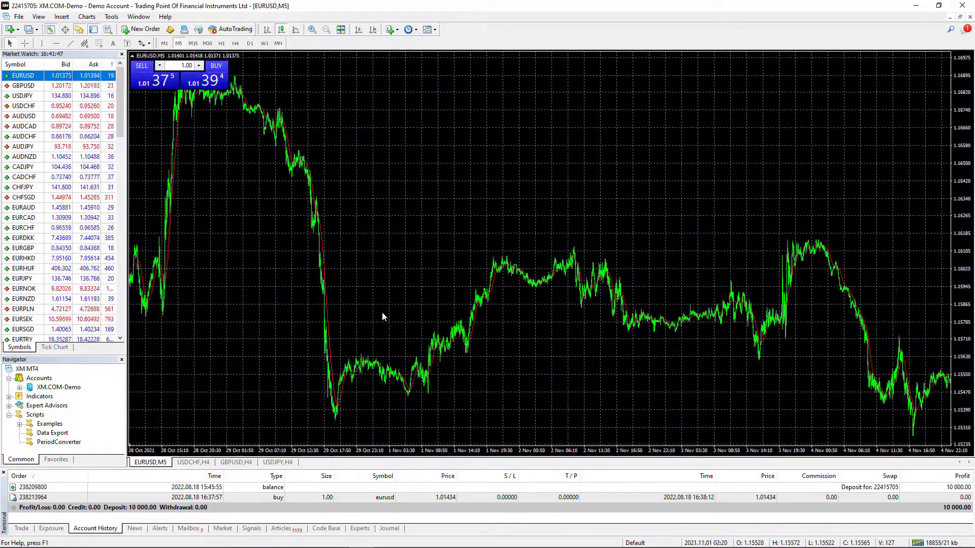
click(163, 43)
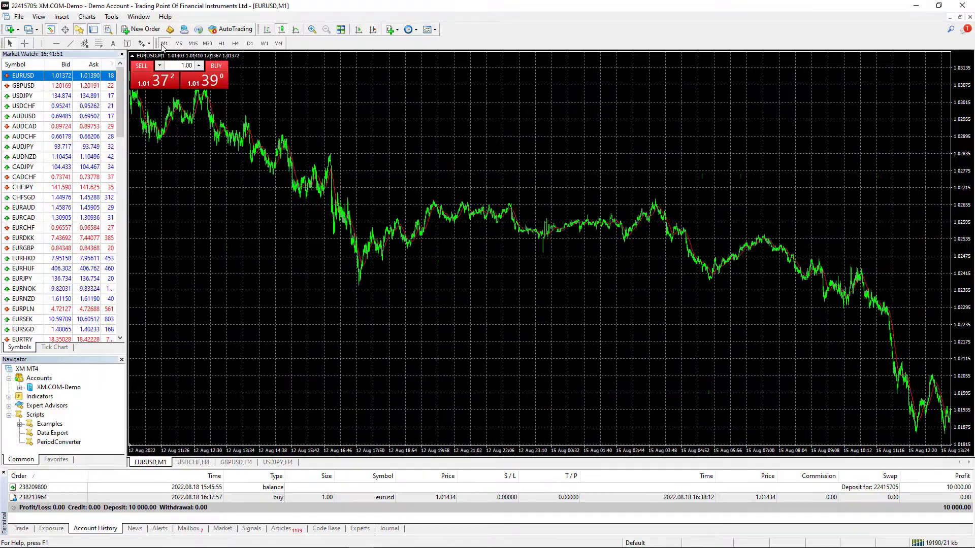
key(Page_Up)
key(Page_Up)
key(Page_Up)
key(Page_Up)
key(Page_Up)
key(Page_Up)
key(Page_Up)
key(Page_Up)
key(Page_Up)
key(Page_Up)
key(Page_Up)
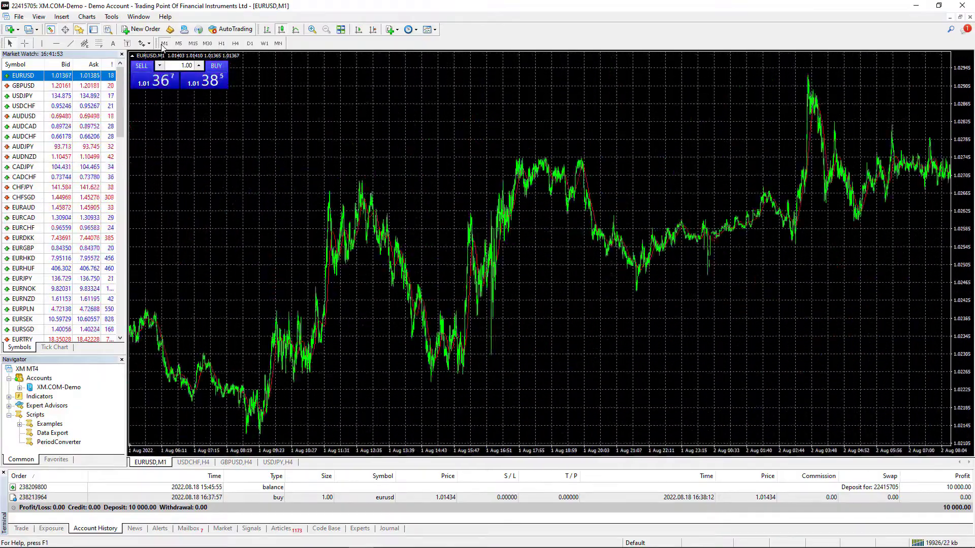
key(Page_Up)
key(Page_Up)
key(Page_Up)
key(Page_Up)
key(Page_Up)
key(Page_Up)
key(Page_Up)
key(Page_Up)
key(Page_Up)
key(Page_Up)
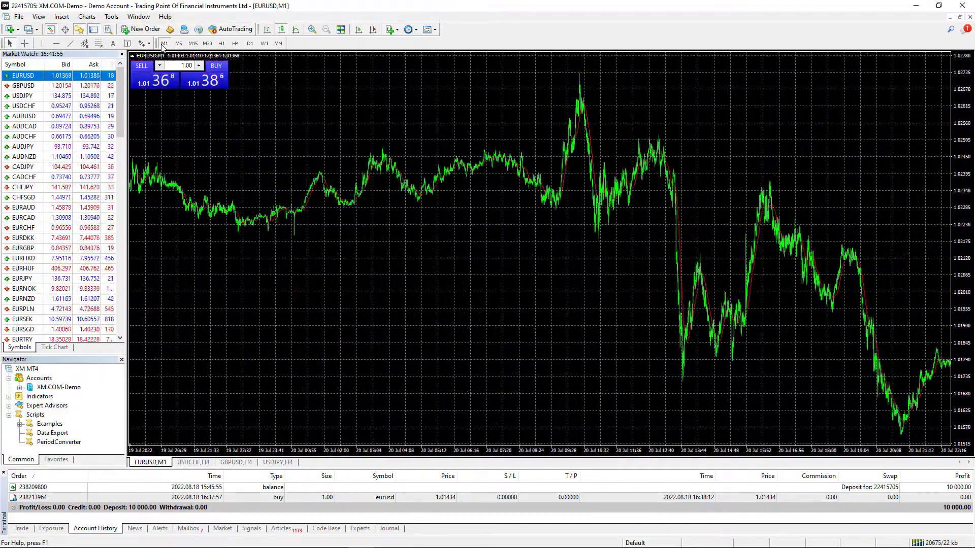
key(Page_Up)
key(Page_Up)
key(Page_Up)
key(Page_Up)
key(Page_Up)
key(Page_Up)
key(Page_Up)
key(Page_Up)
key(Page_Up)
key(Page_Up)
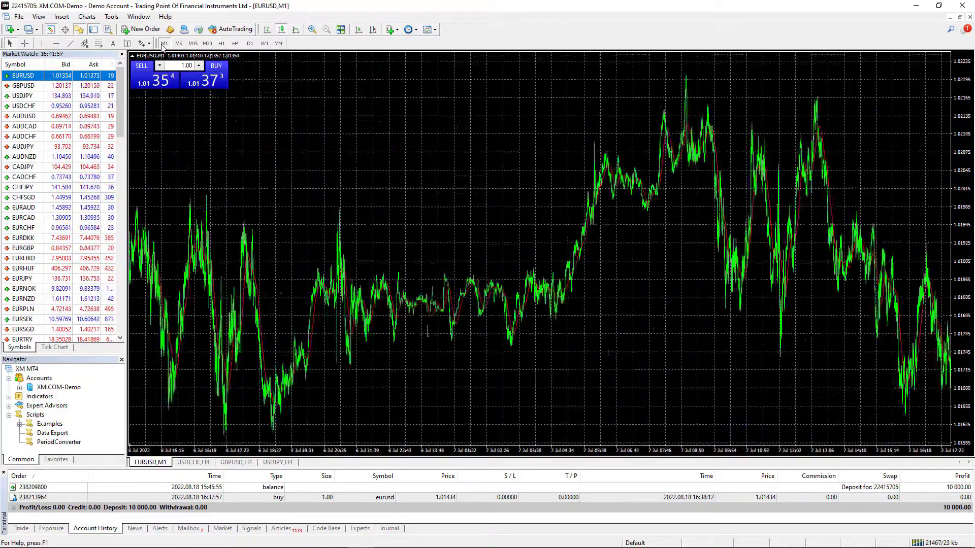
key(Page_Up)
key(Page_Up)
key(Page_Up)
key(Page_Up)
key(Page_Up)
key(Page_Up)
key(Page_Up)
key(Page_Up)
key(Page_Up)
key(Page_Up)
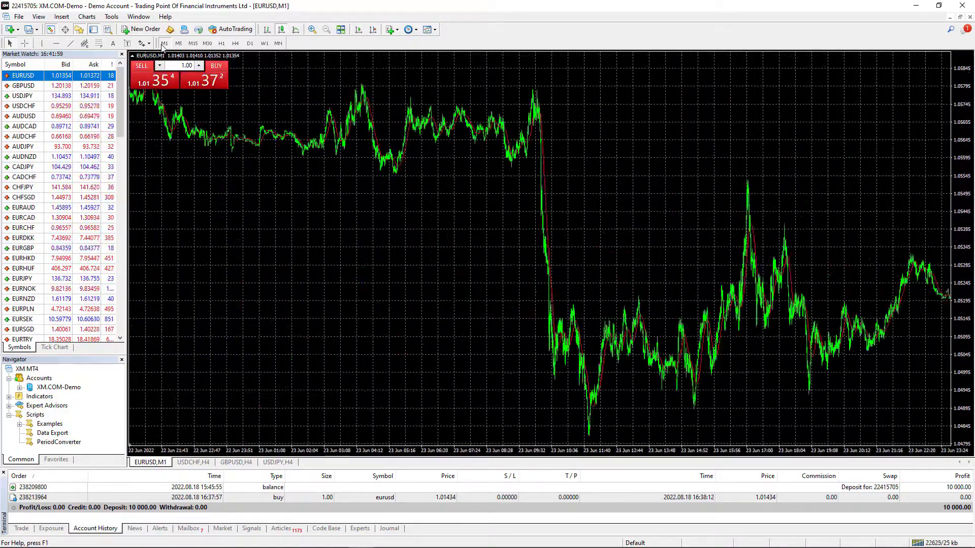
key(Page_Up)
key(Page_Up)
key(Page_Up)
key(Page_Up)
key(Page_Up)
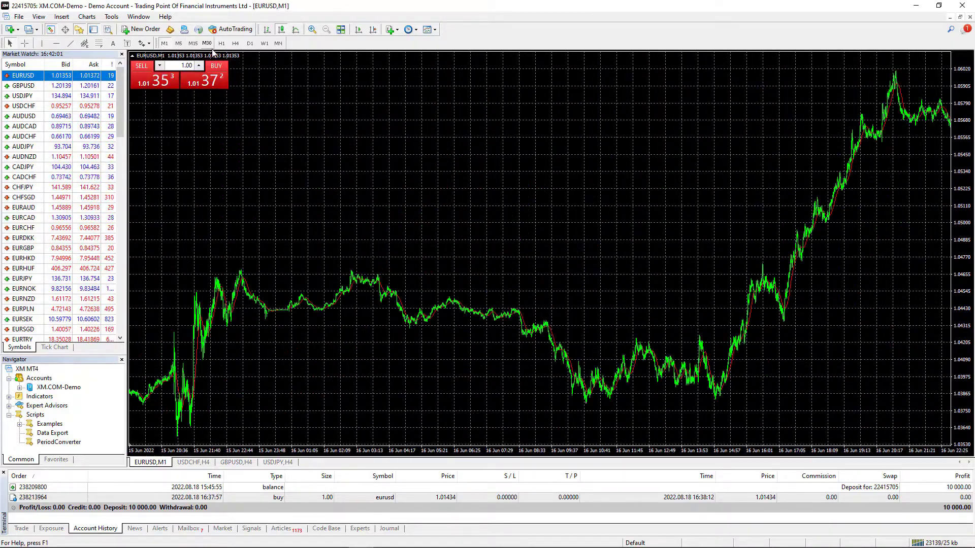
- Cycle through H4, D1, W1 and MN, then M1, M5, ending on M15
click(235, 44)
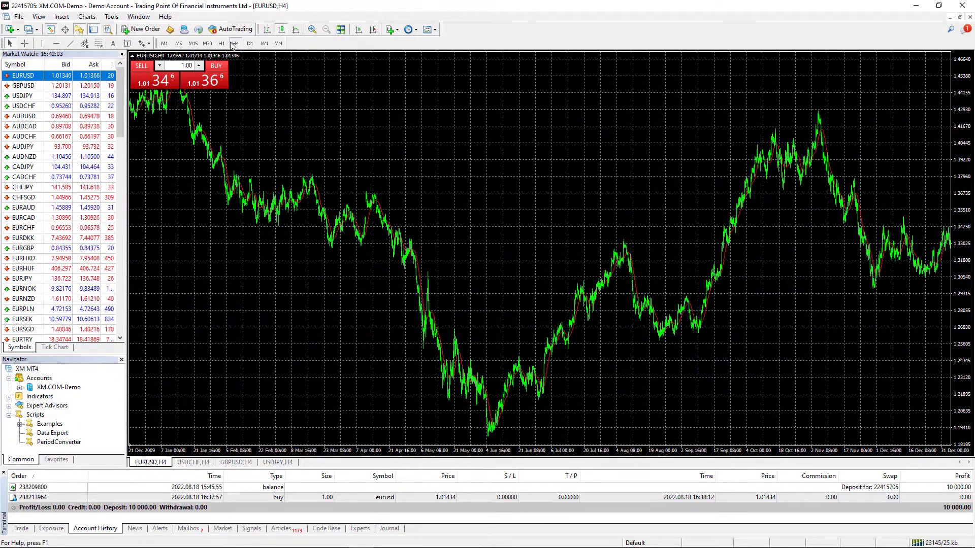
click(250, 43)
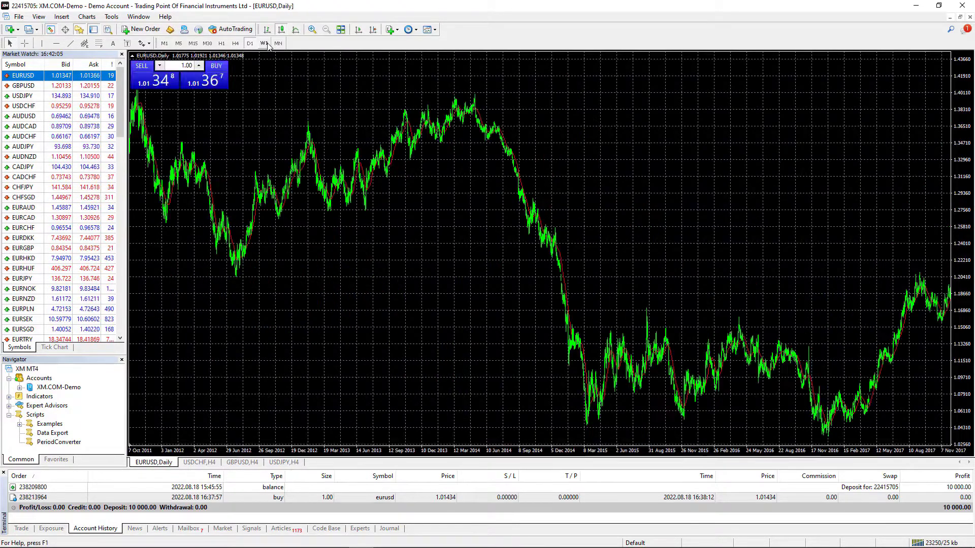
click(264, 44)
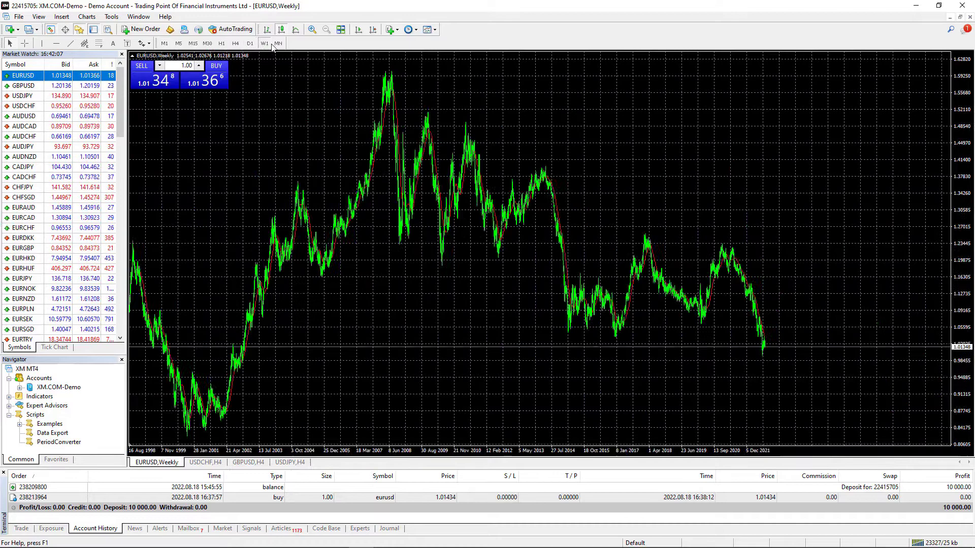
click(278, 44)
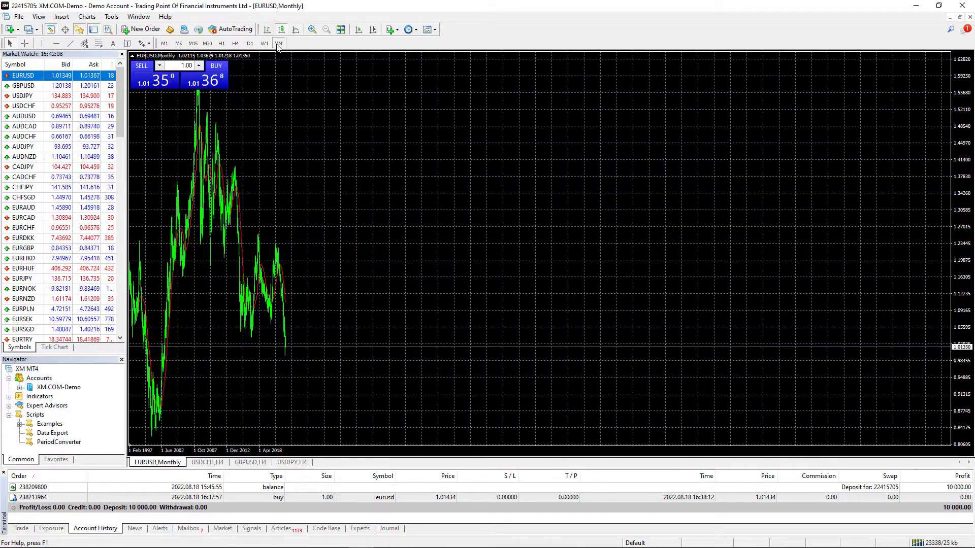
click(164, 43)
click(179, 43)
click(192, 44)
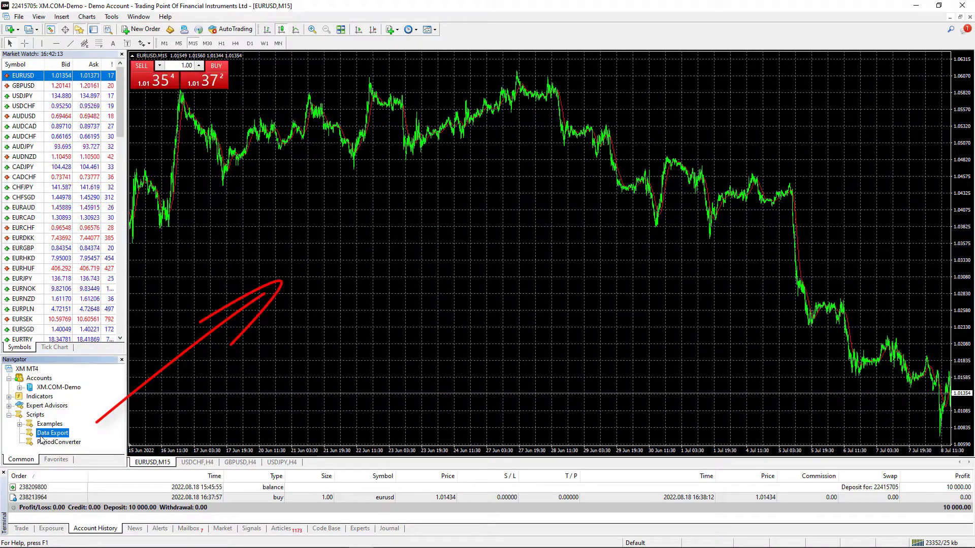
- Drop Data Export onto the EURUSD chart and set Maximum count of bars to 200000
mouse_move(51, 436)
mouse_down()
mouse_move(296, 242)
mouse_move(300, 226)
mouse_up()
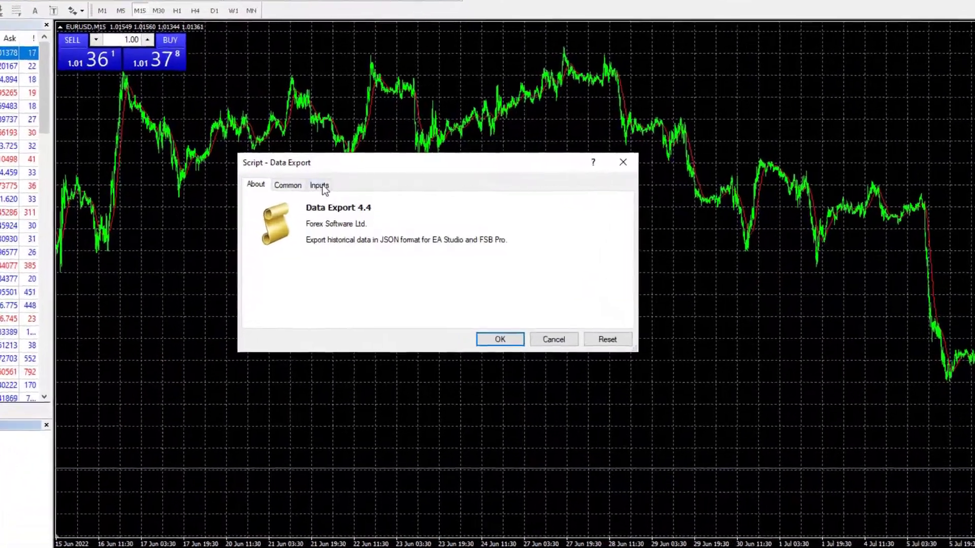
click(331, 176)
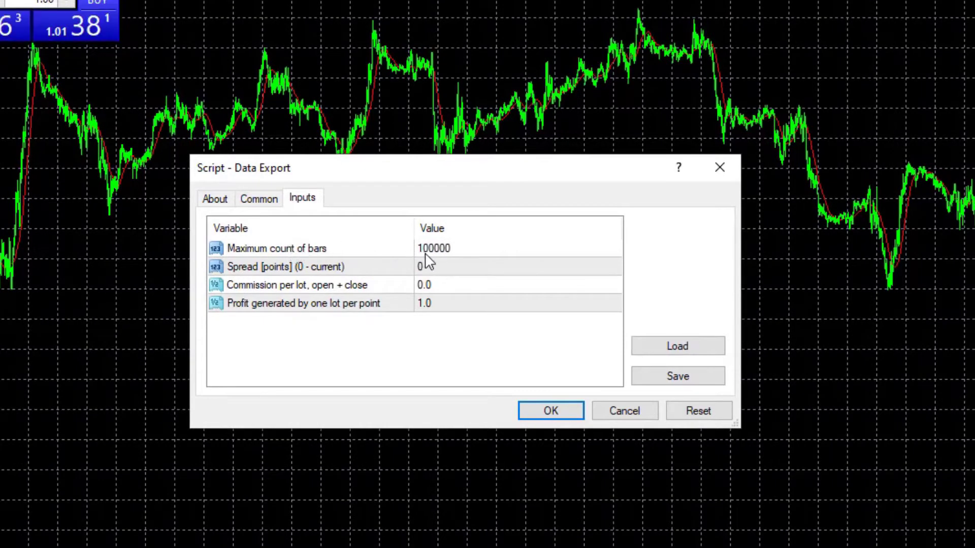
double_click(418, 247)
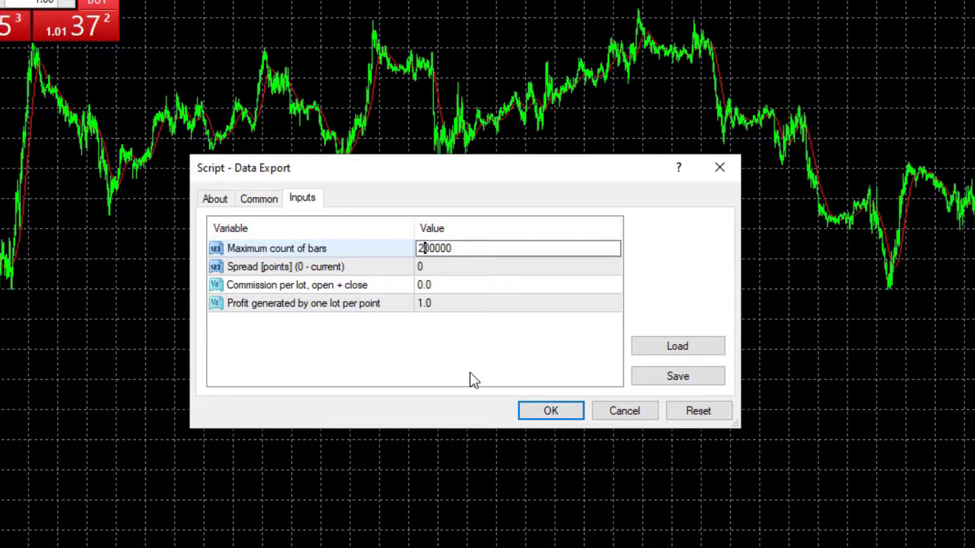
click(444, 288)
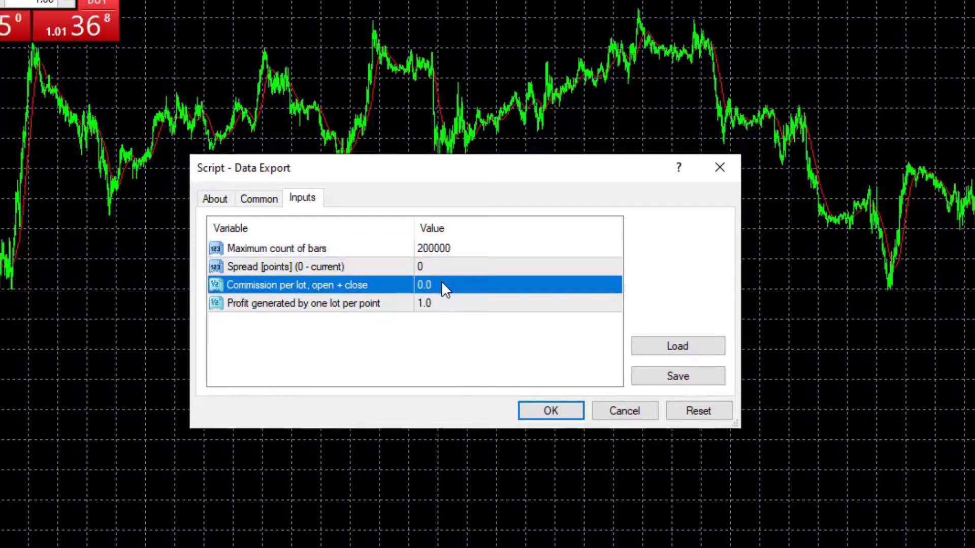
- Set the script's Spread input to 20
double_click(447, 266)
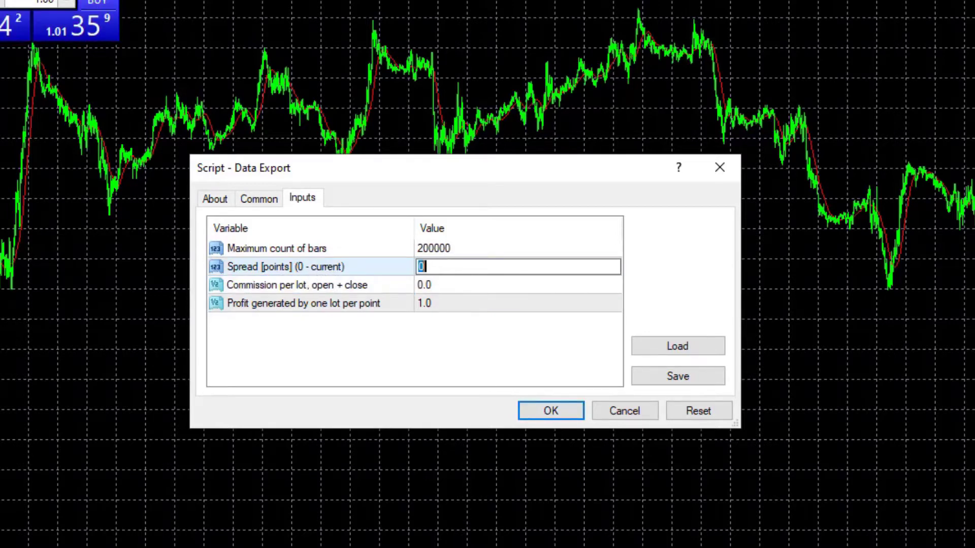
click(444, 261)
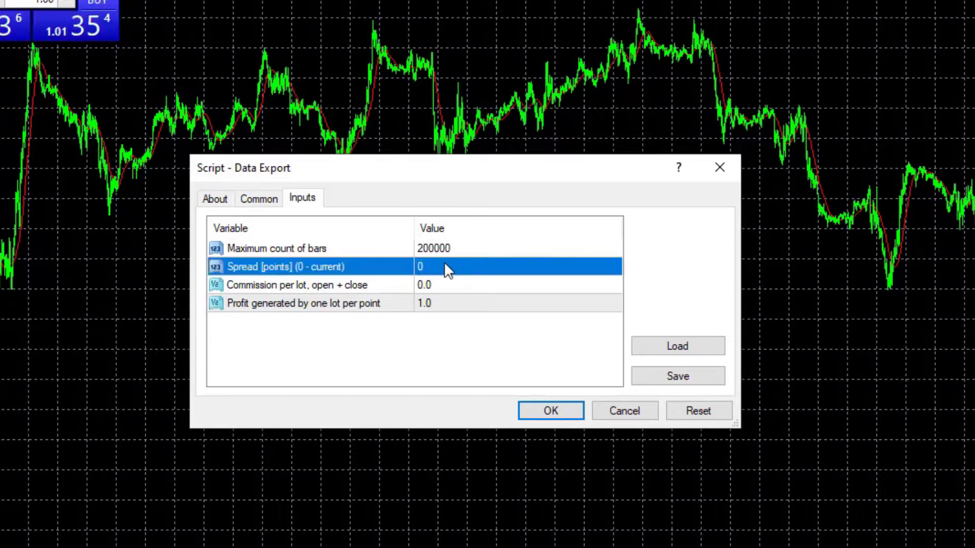
click(440, 263)
text(20)
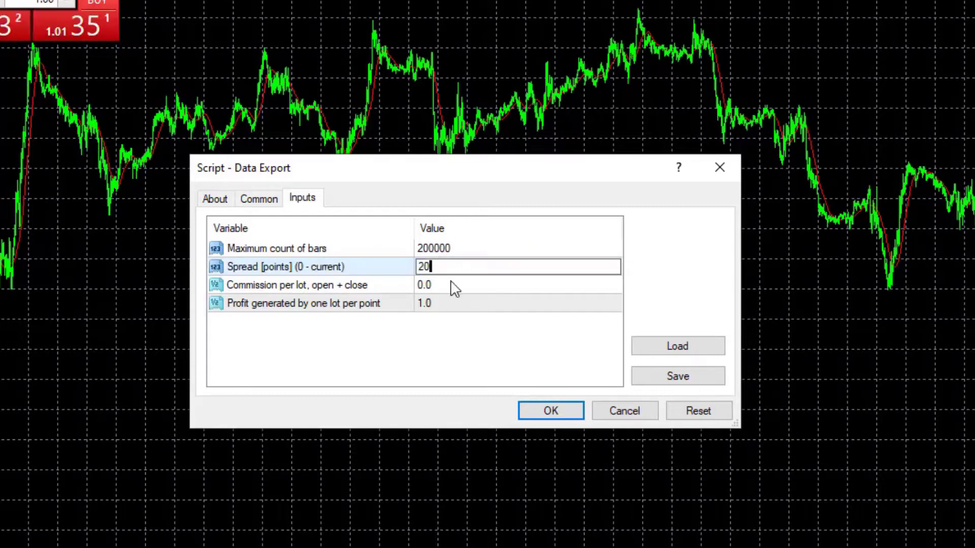
key(Return)
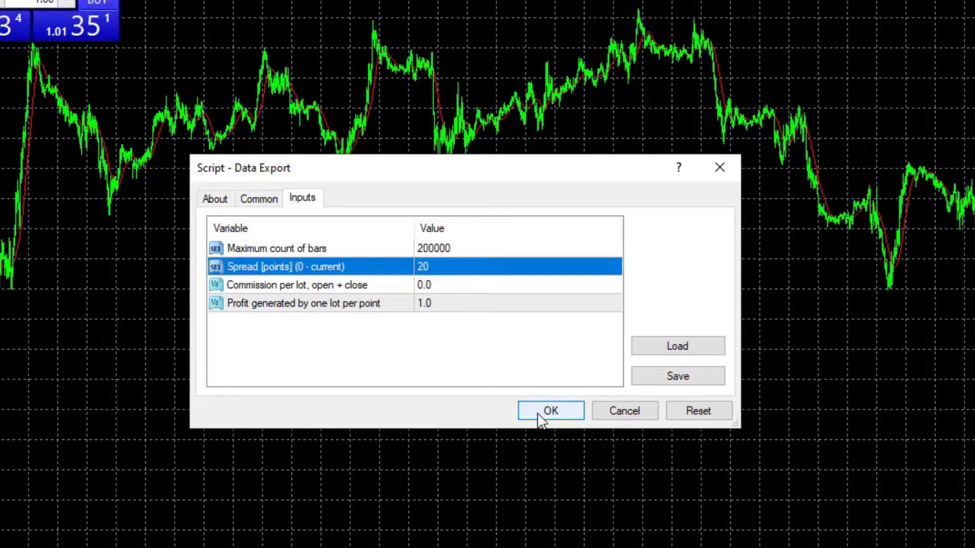
- Run the export with these inputs and turn off One Click Trading on the chart
click(539, 416)
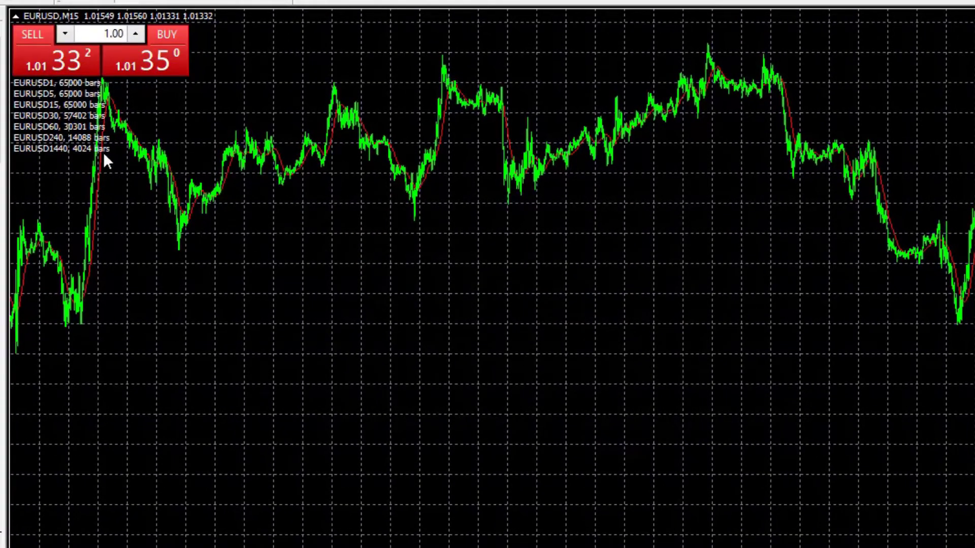
right_click(315, 361)
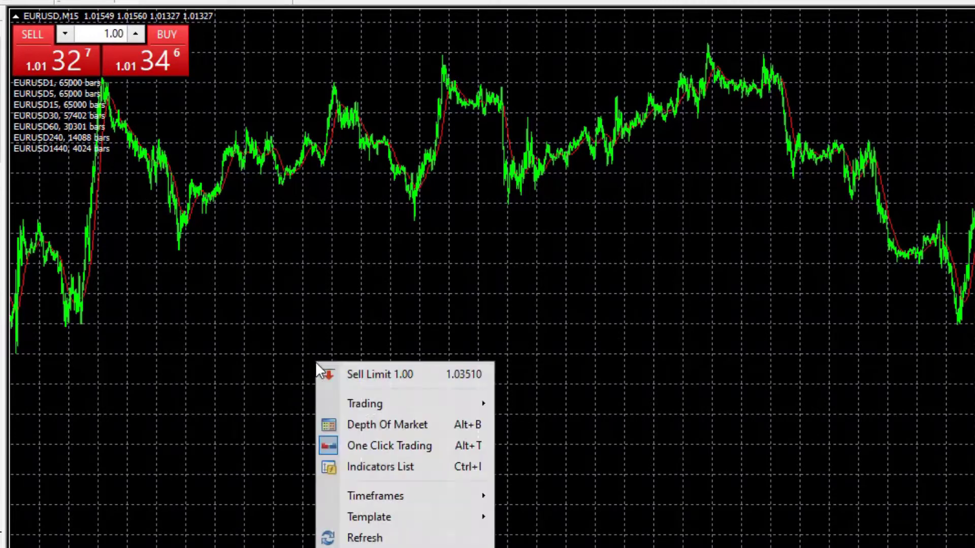
click(383, 446)
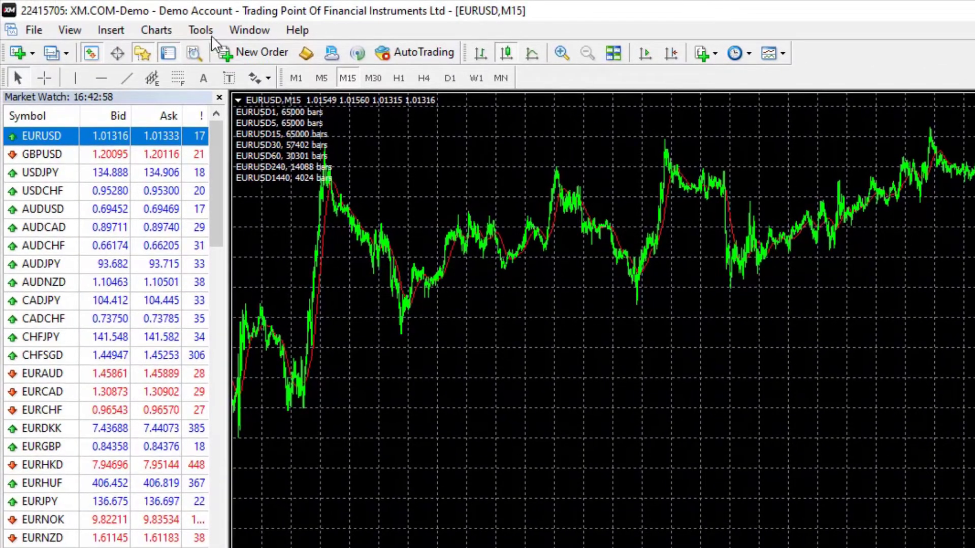
click(209, 32)
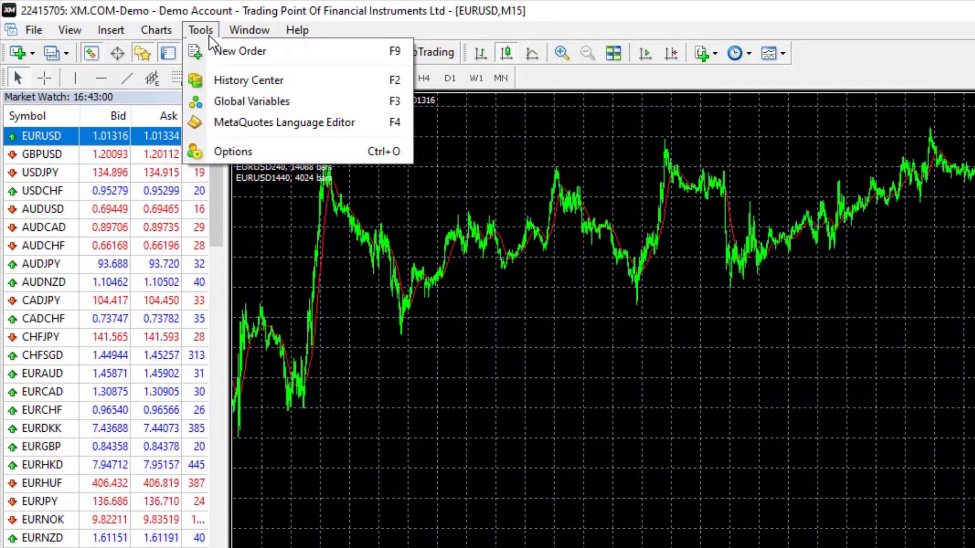
click(240, 160)
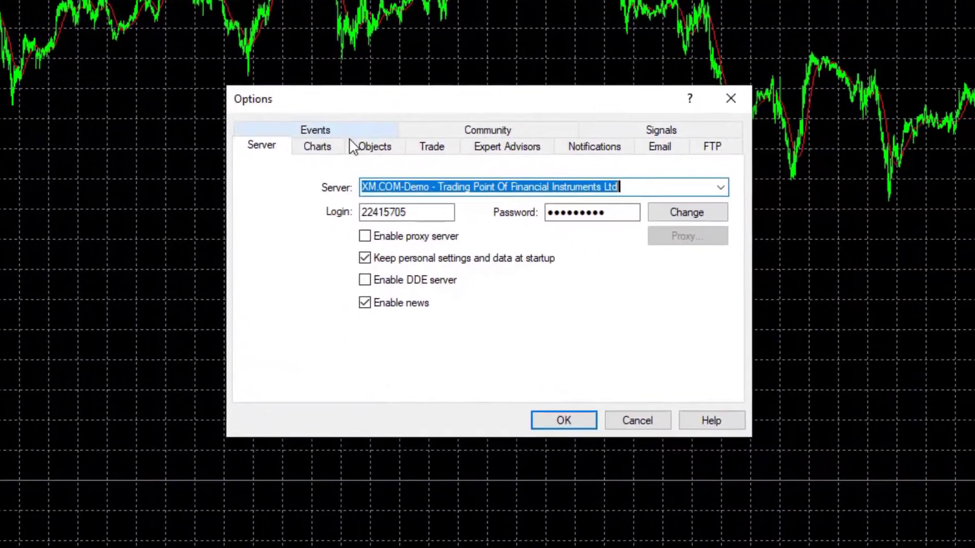
click(324, 149)
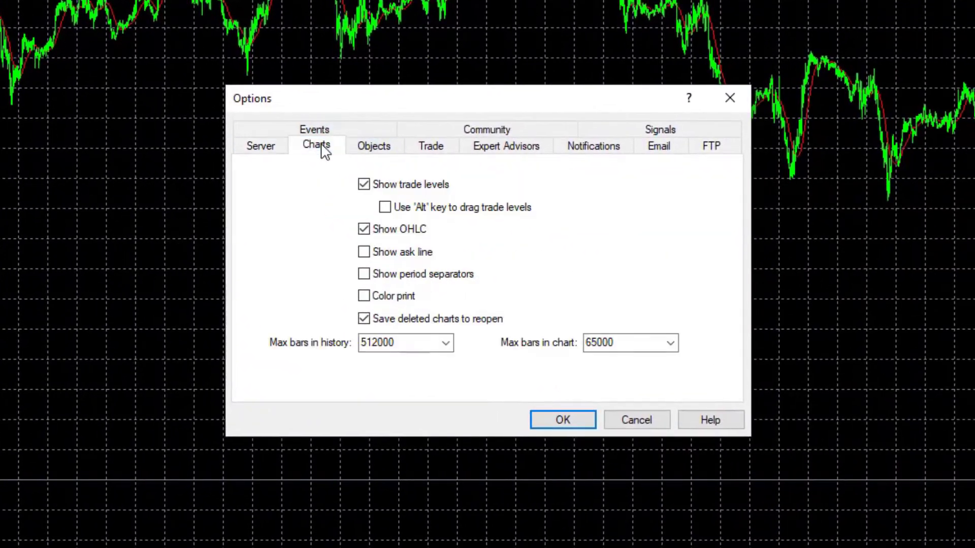
double_click(629, 348)
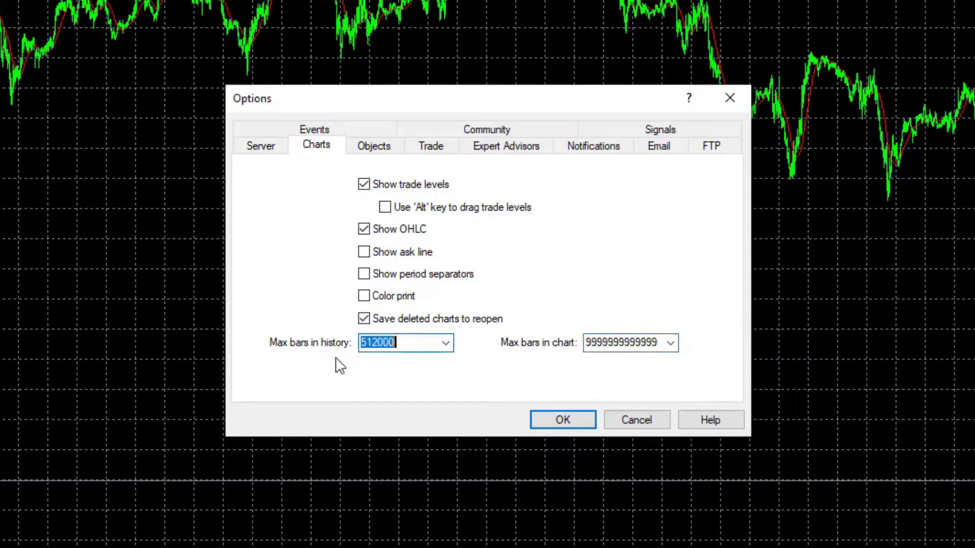
text(9999999999999)
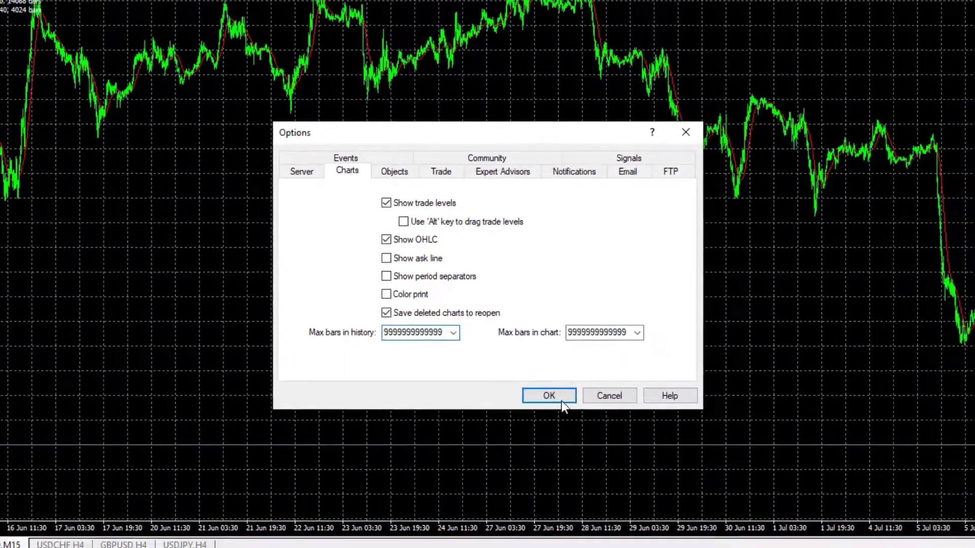
click(566, 424)
- Rerun Data Export with Maximum count of bars 200000
double_click(52, 433)
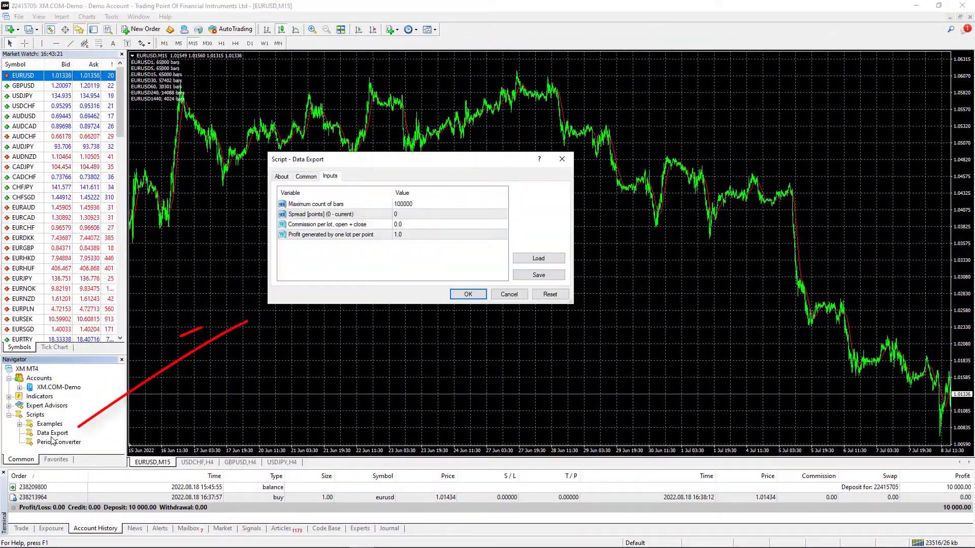
double_click(399, 204)
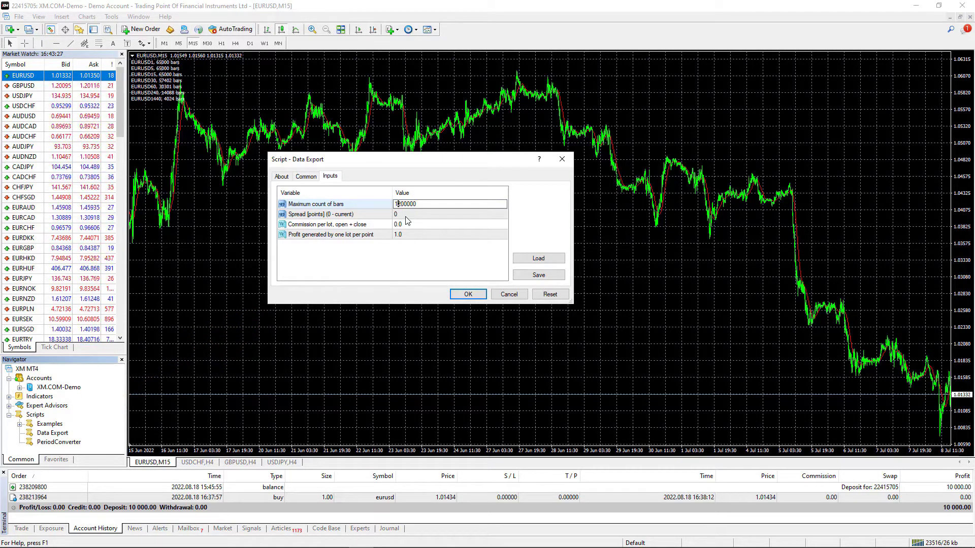
click(464, 295)
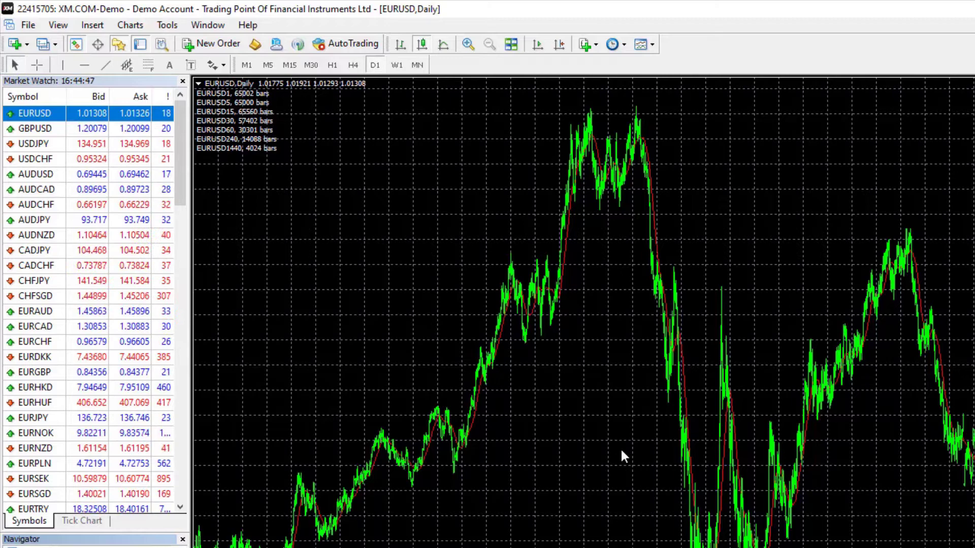
- Scroll the chart forward to the latest EURUSD bars
key(Right)
key(Right)
key(Right)
key(Right)
key(Right)
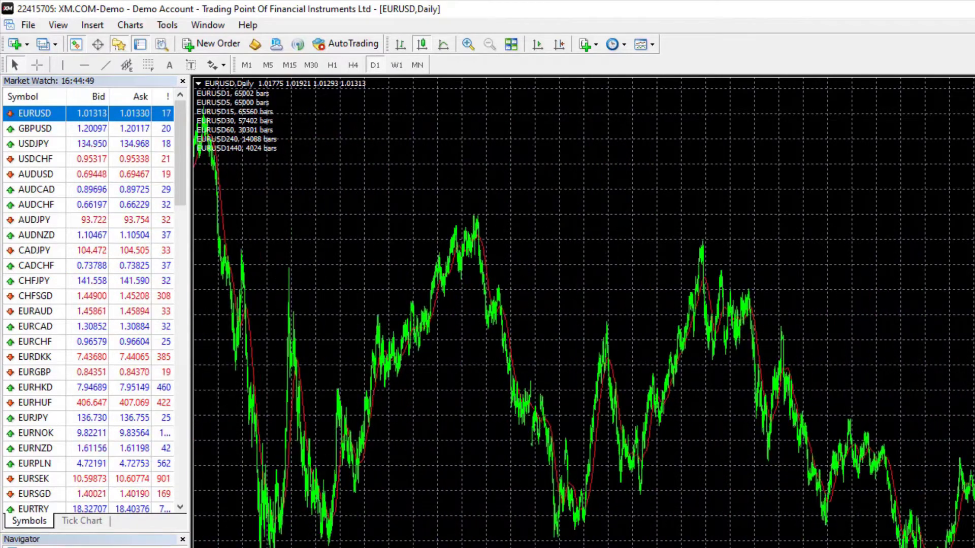
key(Right)
key(Right)
key(Right)
key(Right)
key(Right)
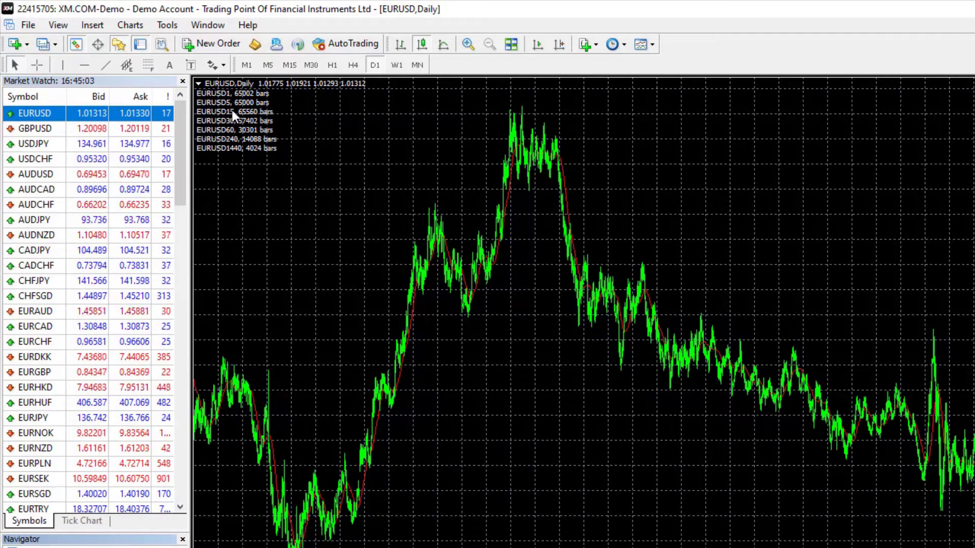
click(28, 25)
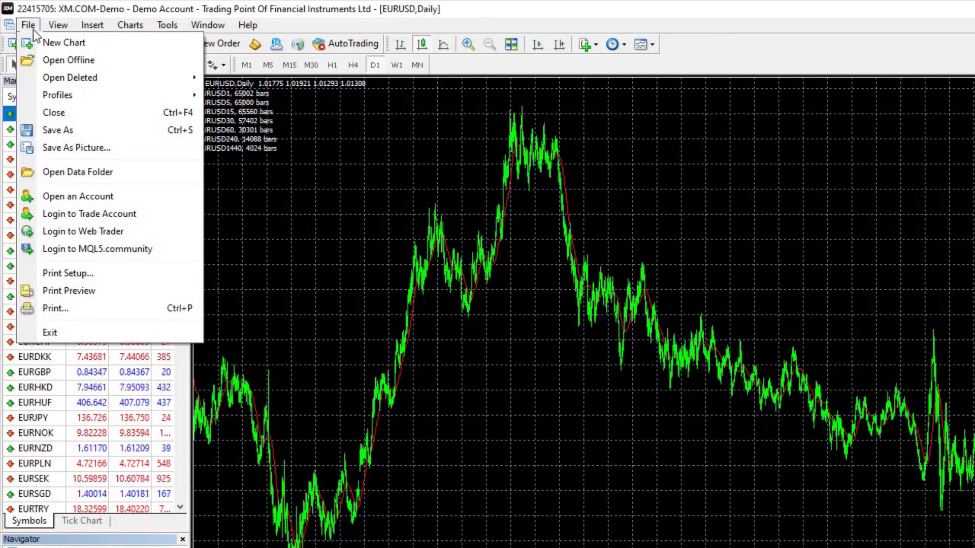
- Open the data folder's MQL4\Files folder holding the seven exported EURUSD JSON files
click(77, 172)
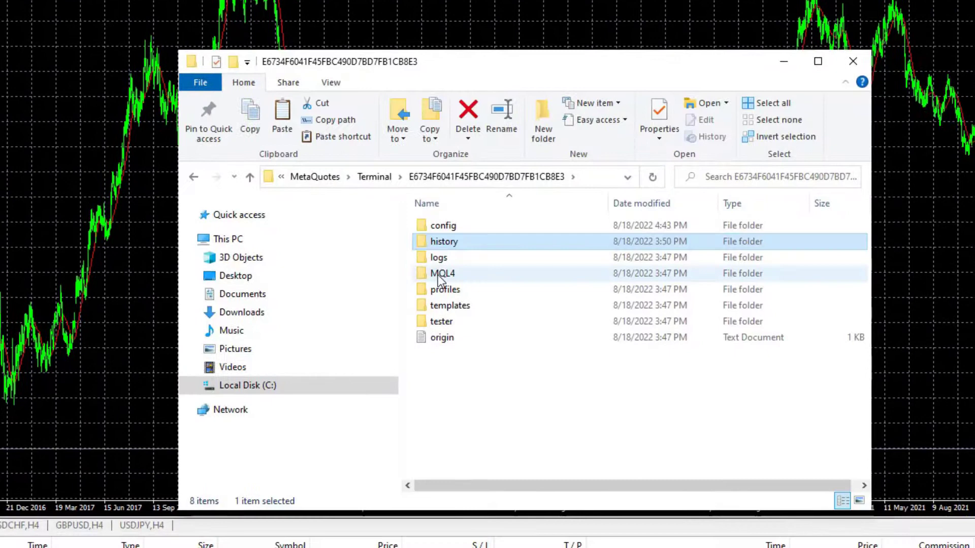
double_click(438, 277)
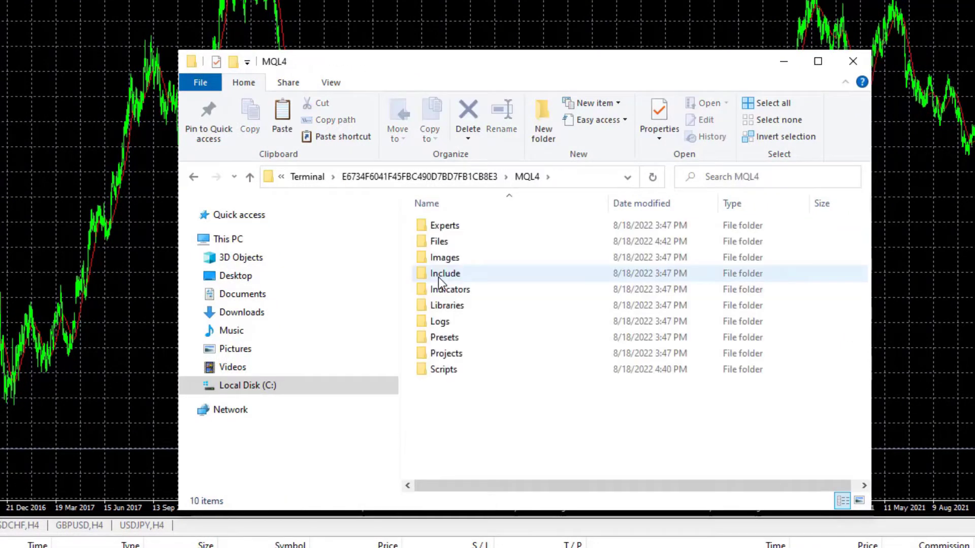
double_click(440, 242)
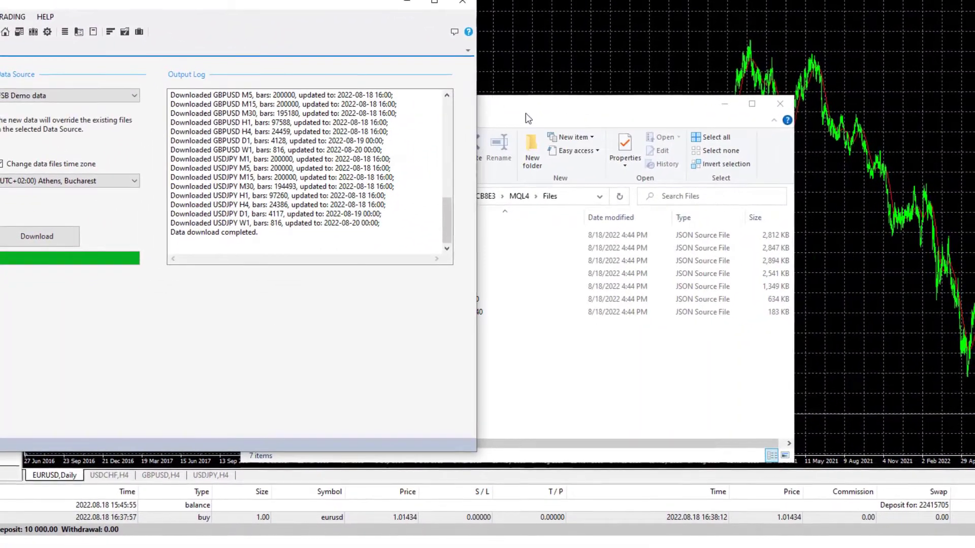
- Drag the seven EURUSD JSON files into History Center and review the Output Log's bar counts
drag(525, 91, 776, 71)
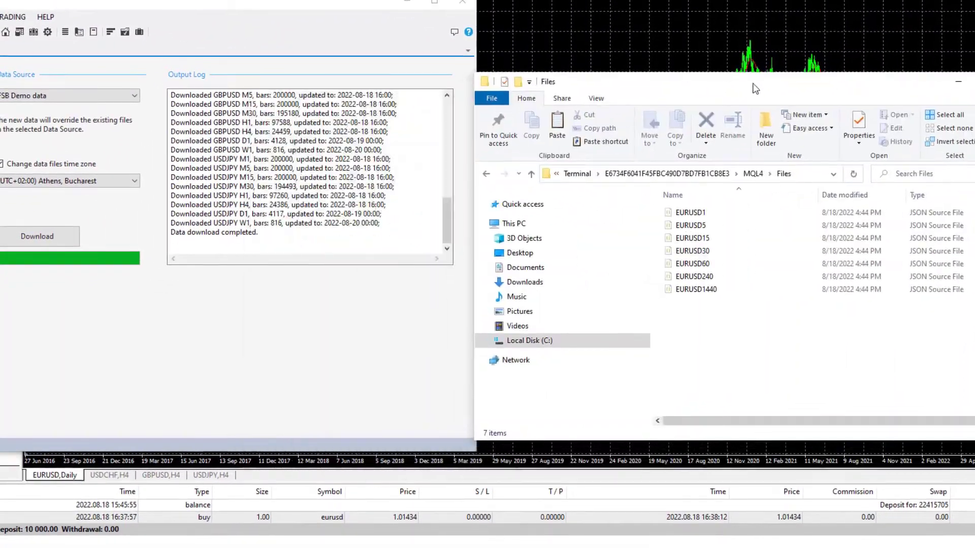
click(264, 22)
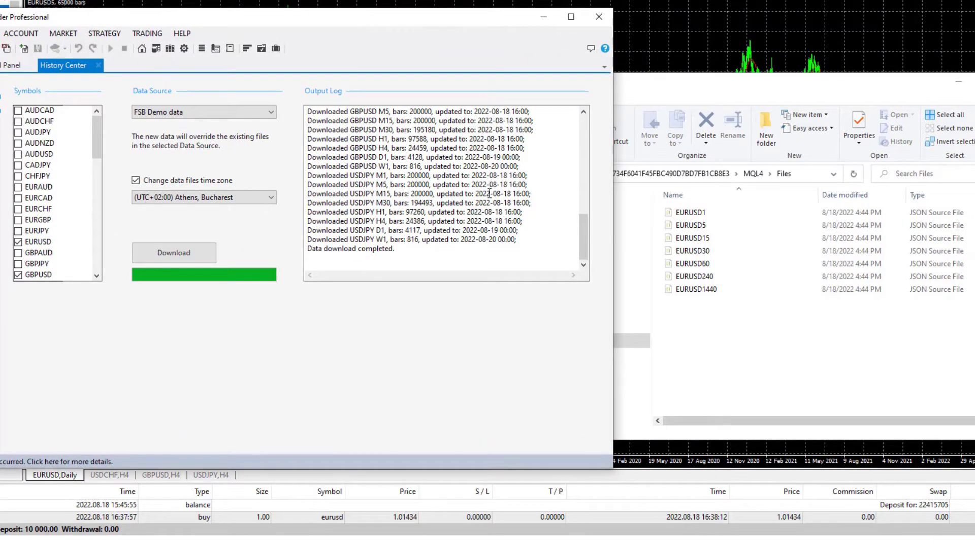
drag(764, 349, 276, 373)
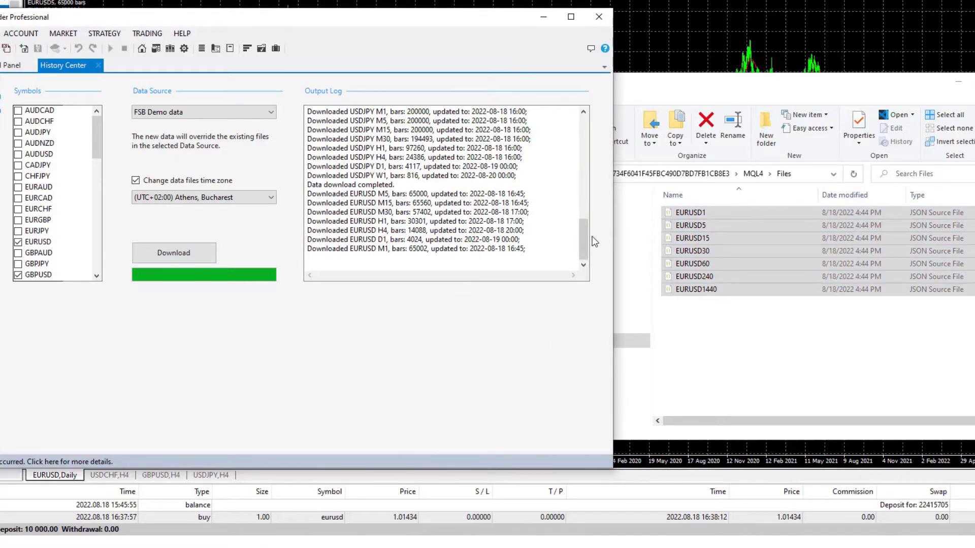
drag(584, 242, 567, 199)
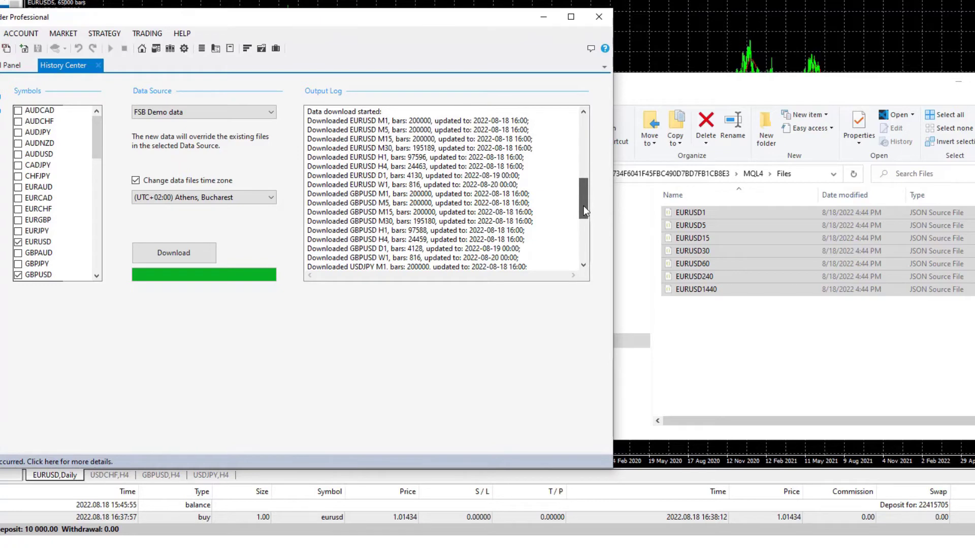
drag(583, 210, 582, 241)
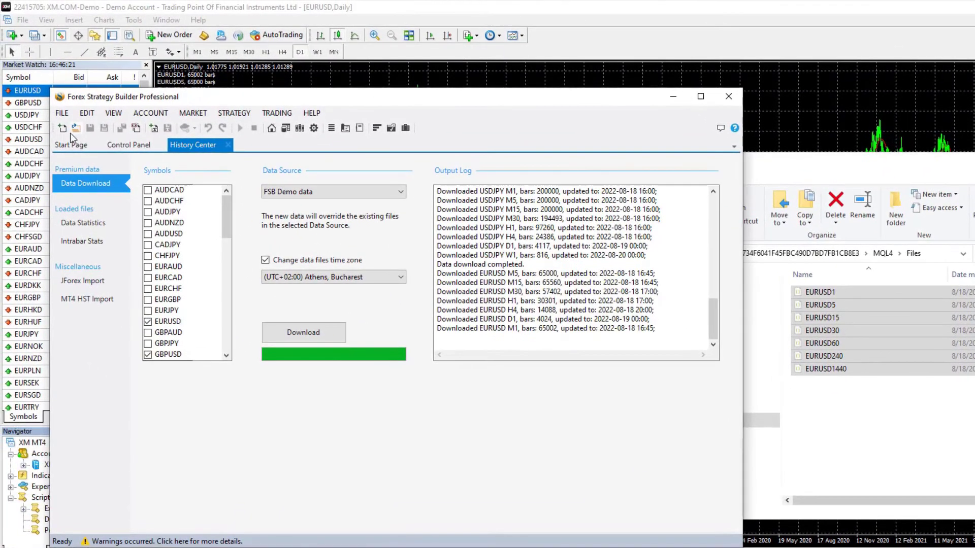
- Start a new strategy and set its data source to XM.COM-Demo, loading 20000 EURUSD M15 bars
click(63, 128)
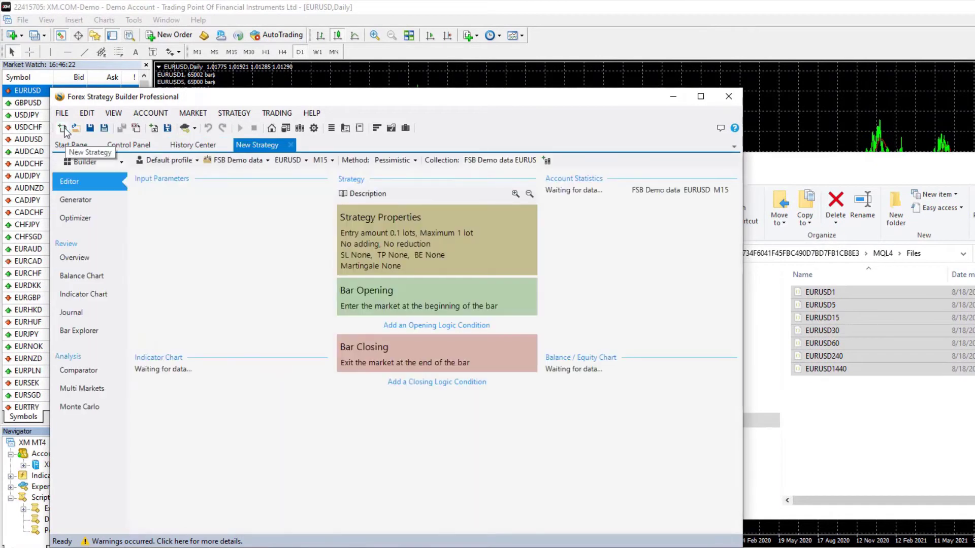
click(257, 161)
click(256, 161)
click(257, 161)
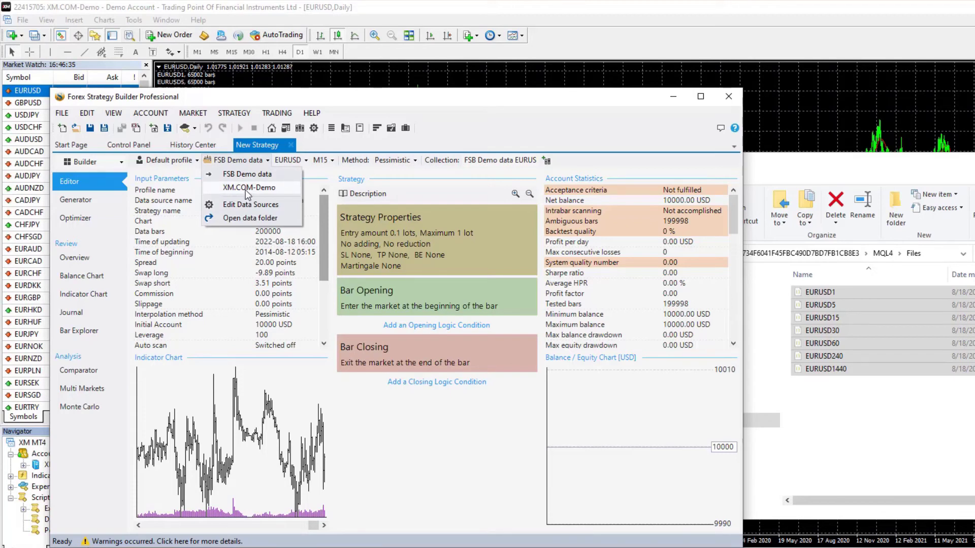
click(246, 189)
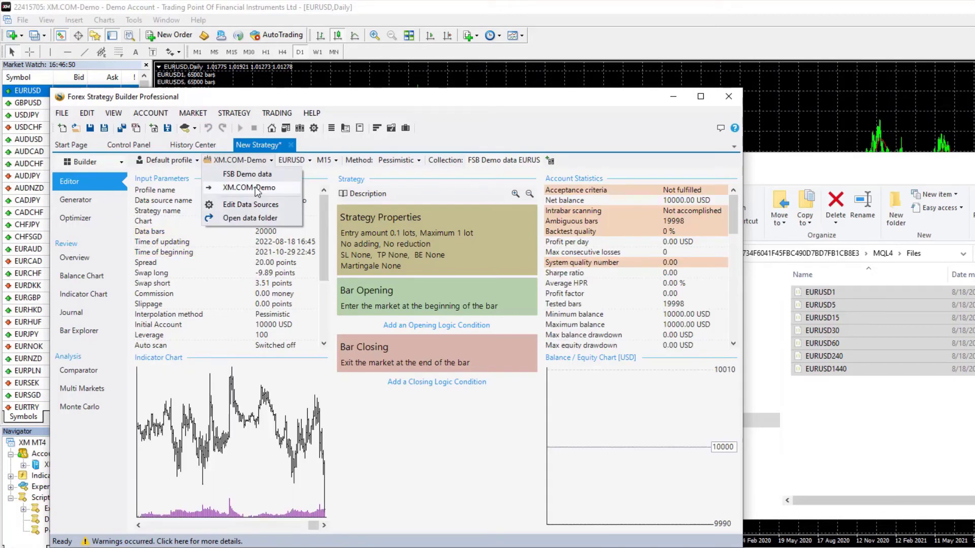